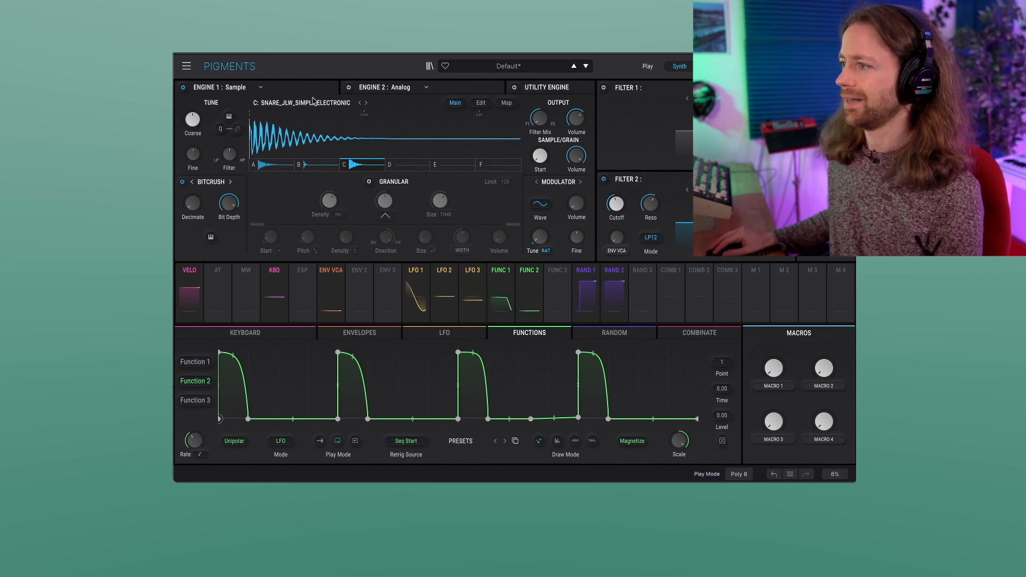
Step: Switch off Engine 1 and look through the Engine 2 Analog and Utility Engine pages
click(183, 87)
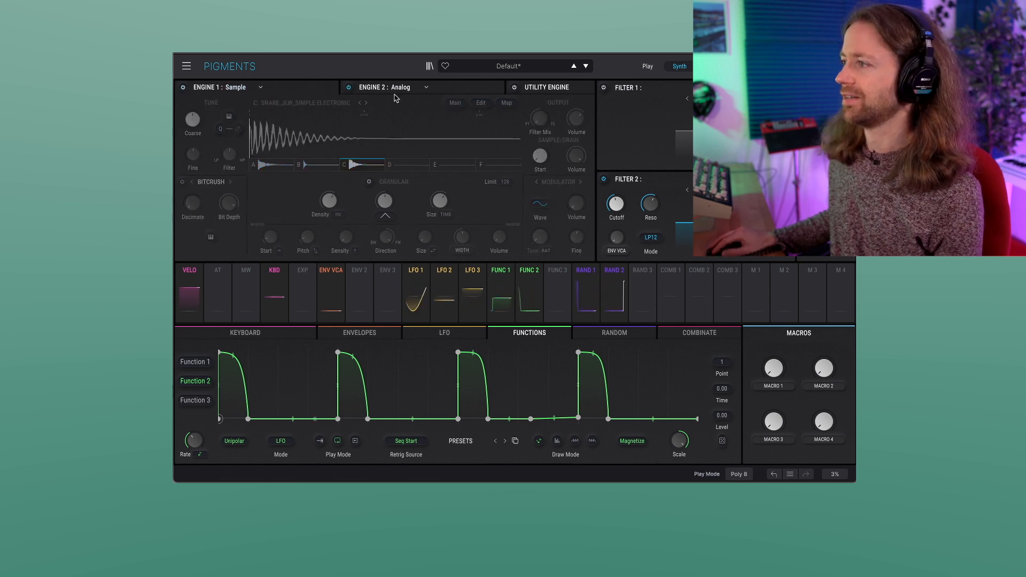
click(447, 89)
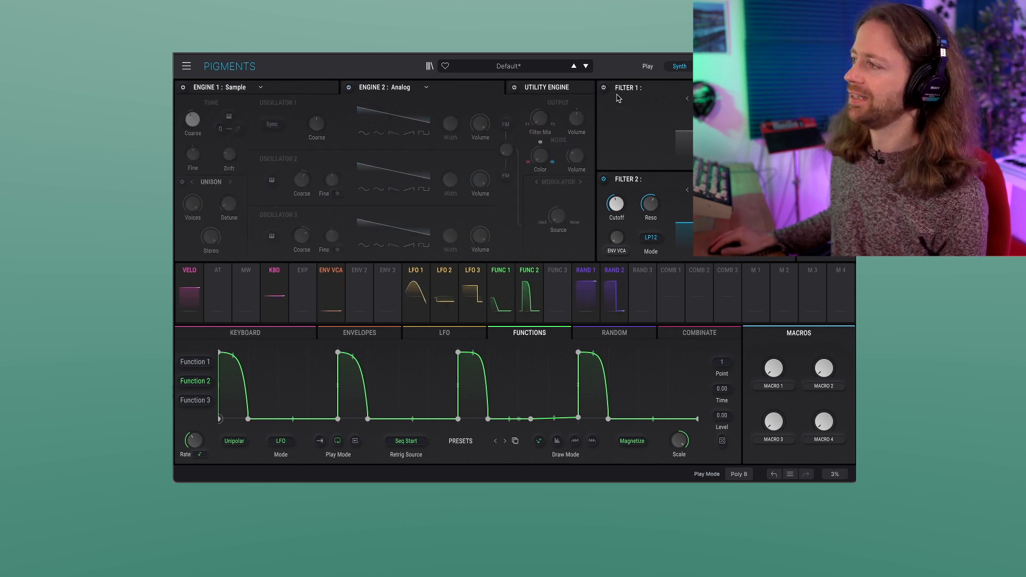
click(575, 90)
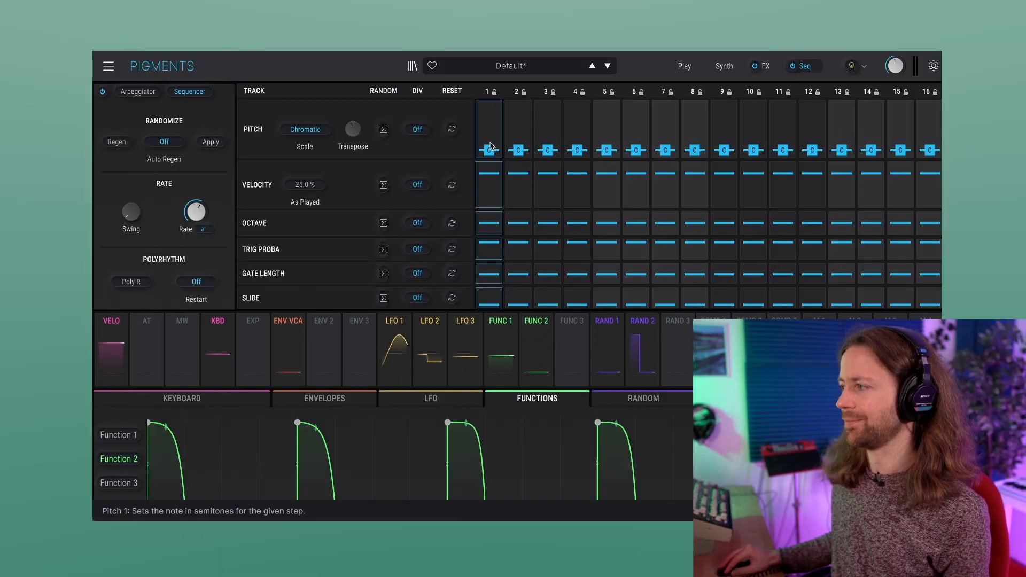
Step: Inspect the sequencer's pitch steps and the first C3 note in the MIDI clip
mouse_move(494, 144)
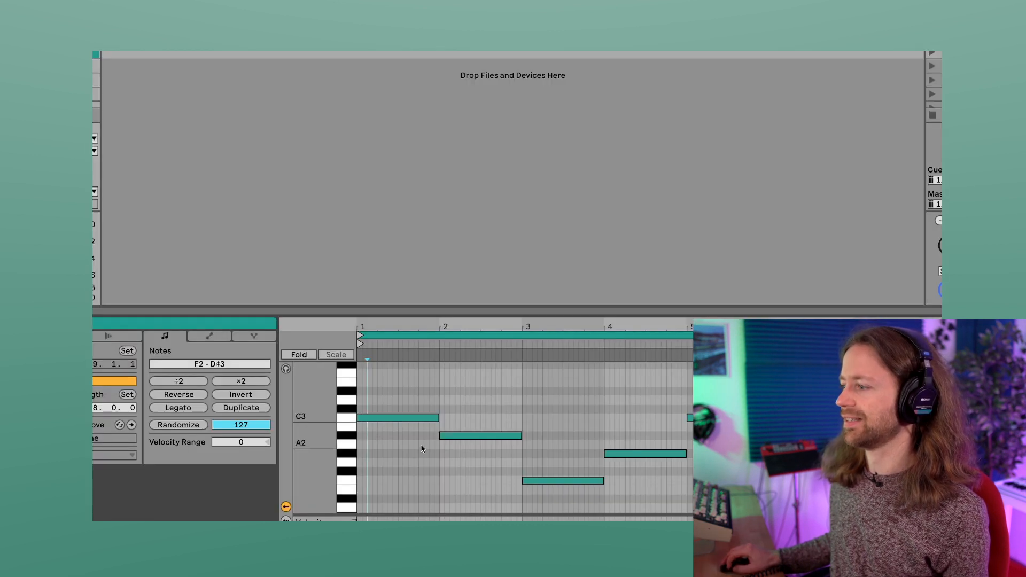
click(401, 419)
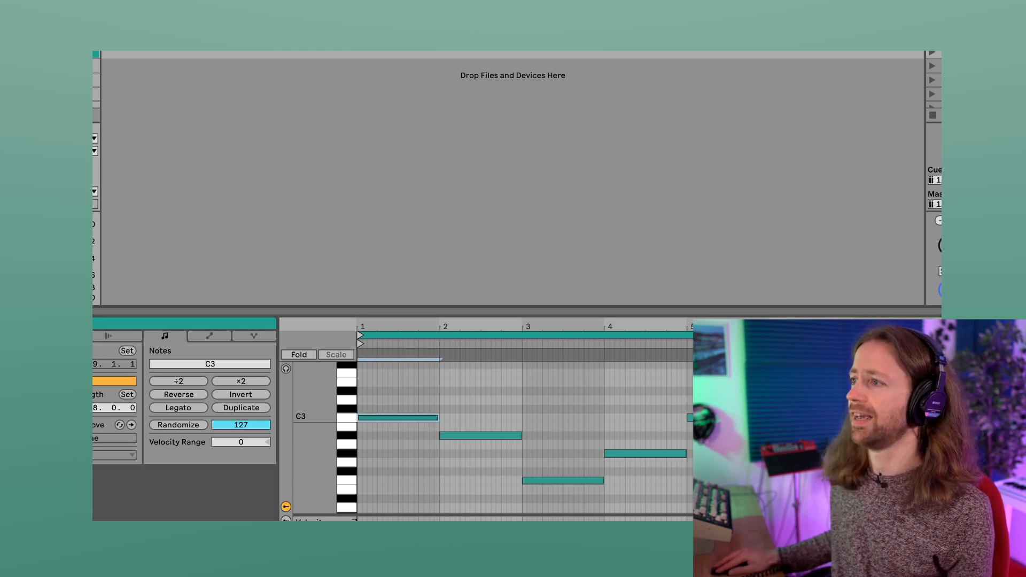
double_click(80, 39)
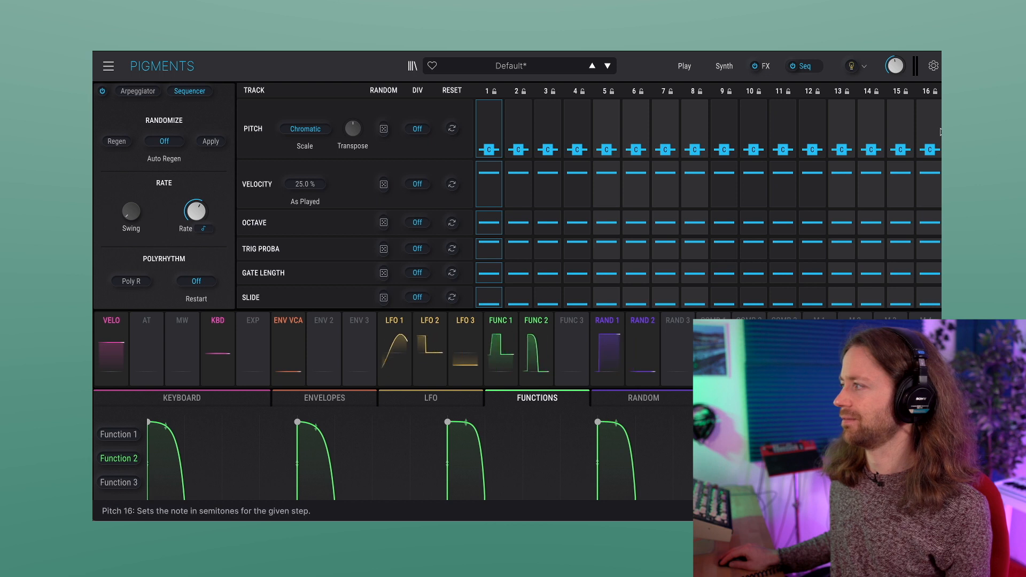
mouse_move(936, 133)
mouse_down()
mouse_move(732, 124)
mouse_move(936, 135)
mouse_up()
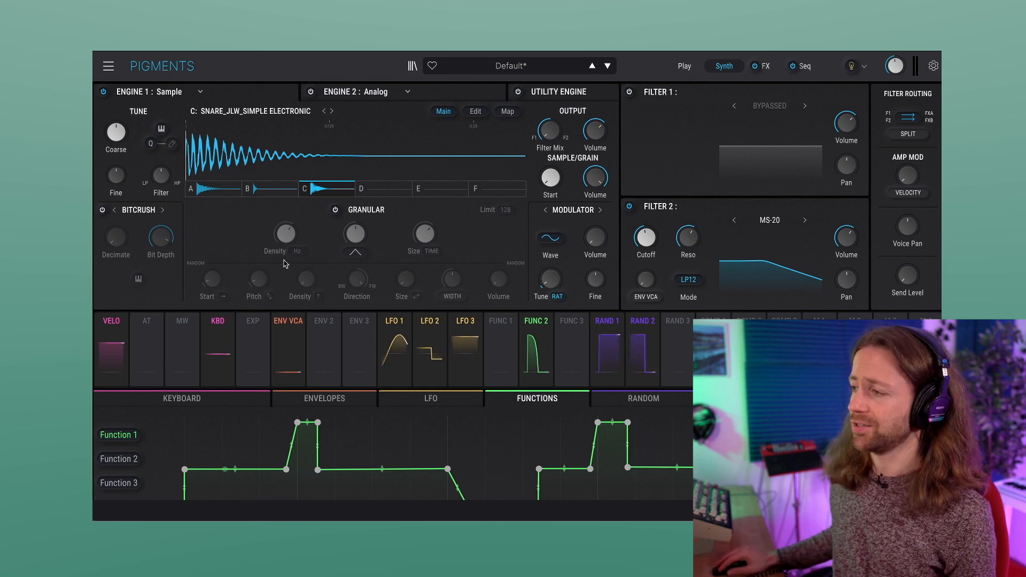
Step: Show Engine 1's kick, hi-hat and snare samples in slots A, B and C one after another
click(239, 197)
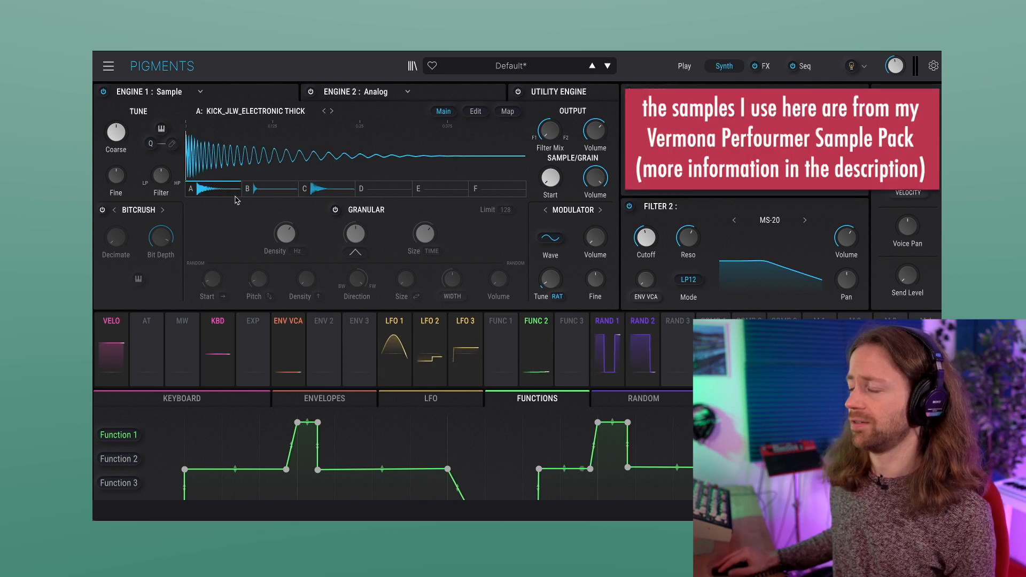
click(257, 192)
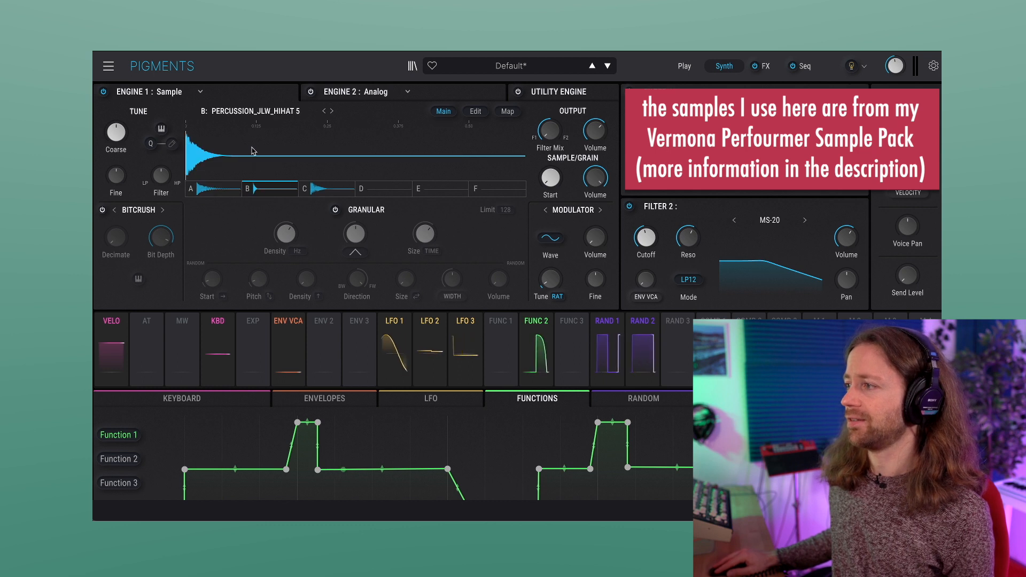
click(333, 187)
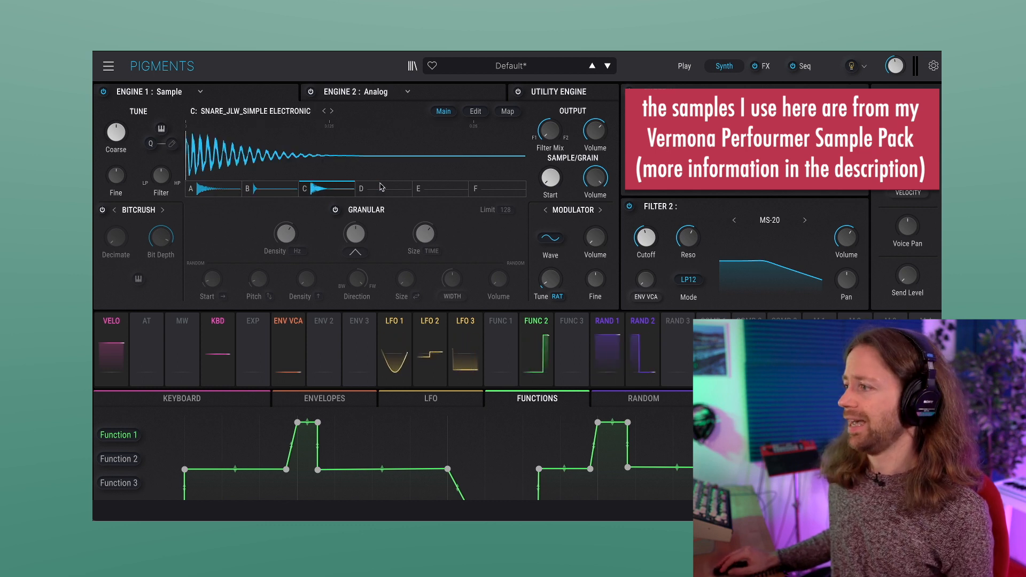
Step: Open Engine 1's sample map, try Sample Pick up to 0.824 and reset it to 0.00
click(506, 116)
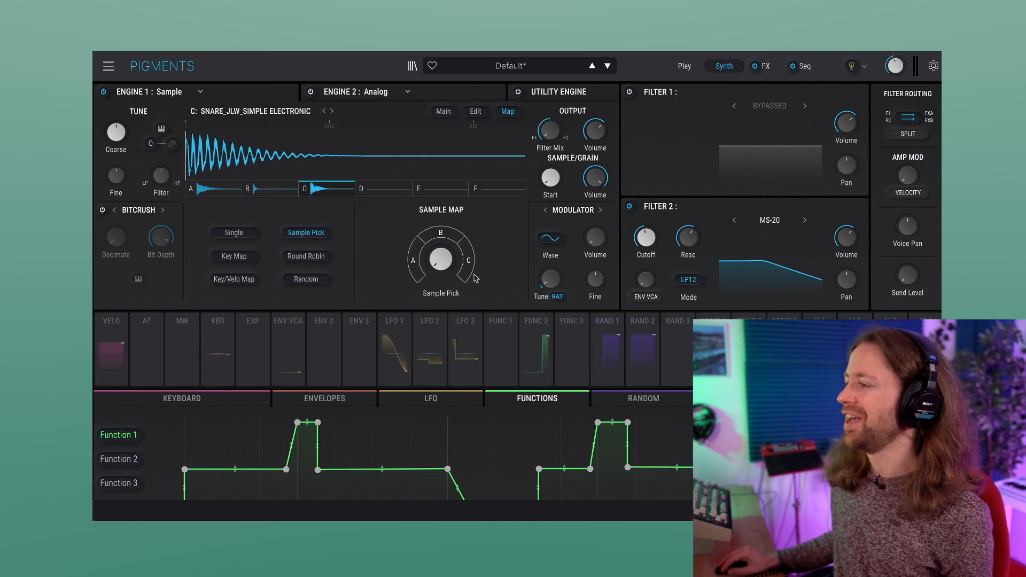
mouse_move(442, 270)
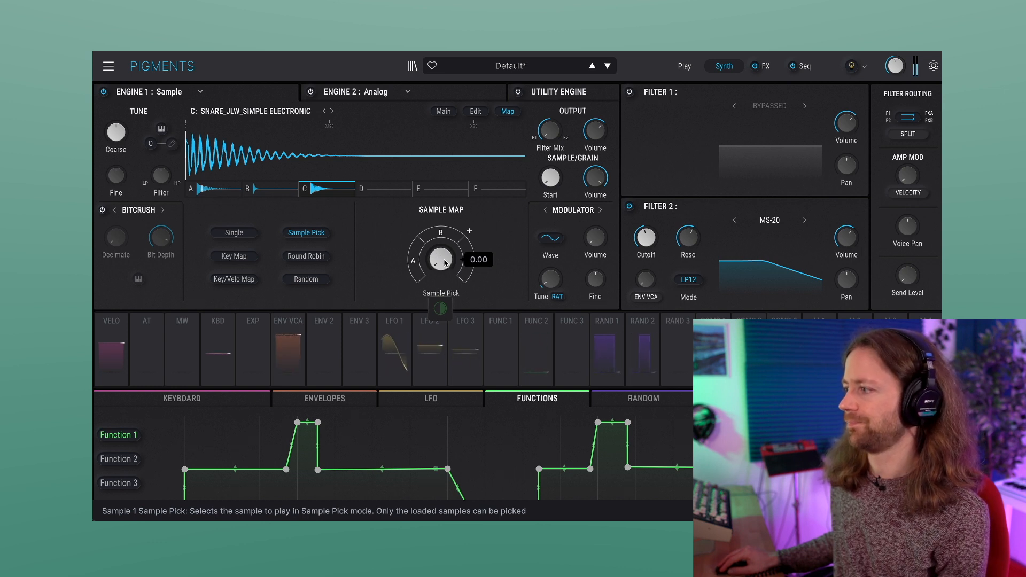
drag(445, 262, 440, 256)
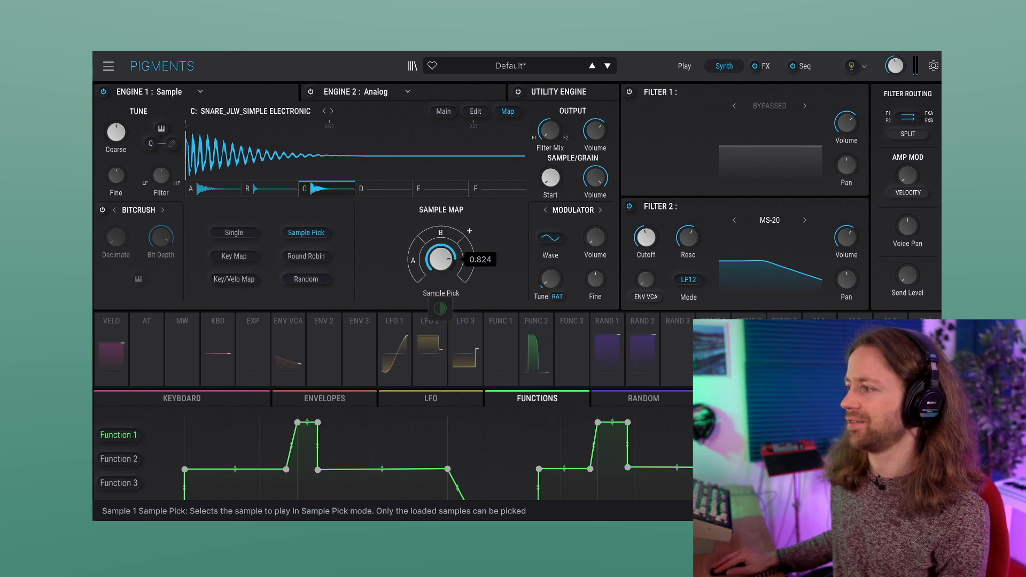
double_click(437, 266)
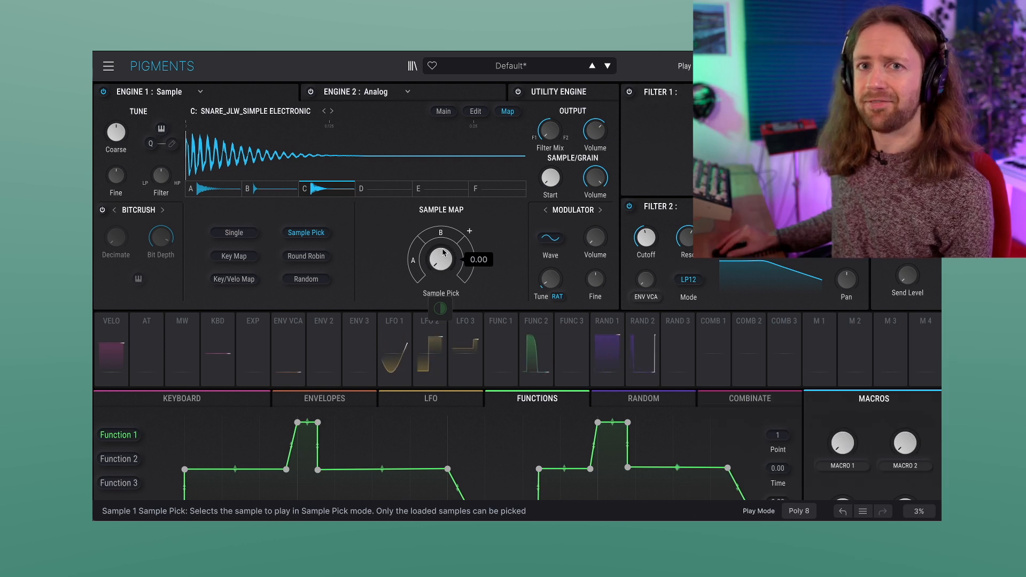
Step: Open assign mode for Function 1 to inspect its modulation of Sample Pick
scroll(509, 428, down, 2)
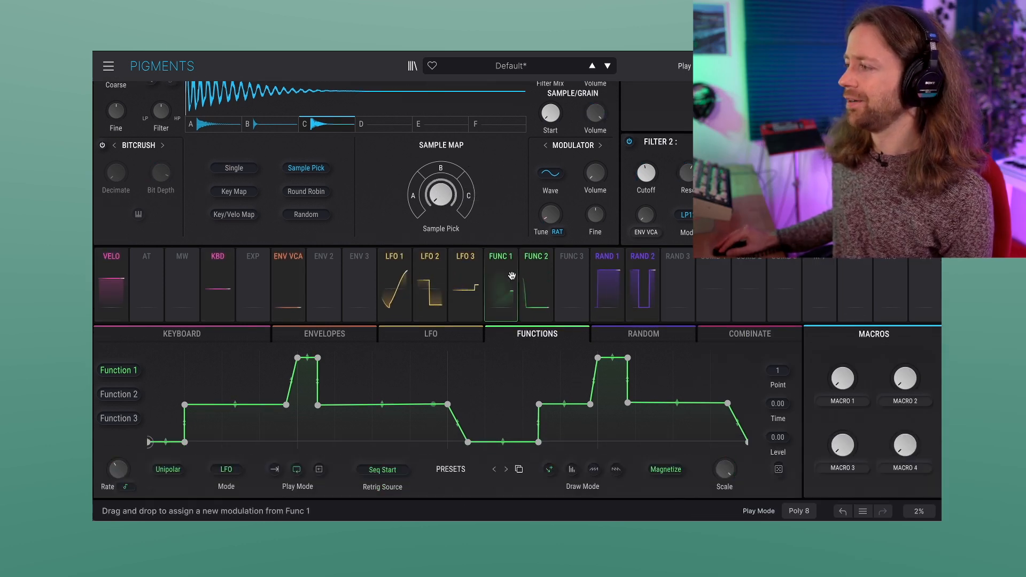
mouse_move(513, 267)
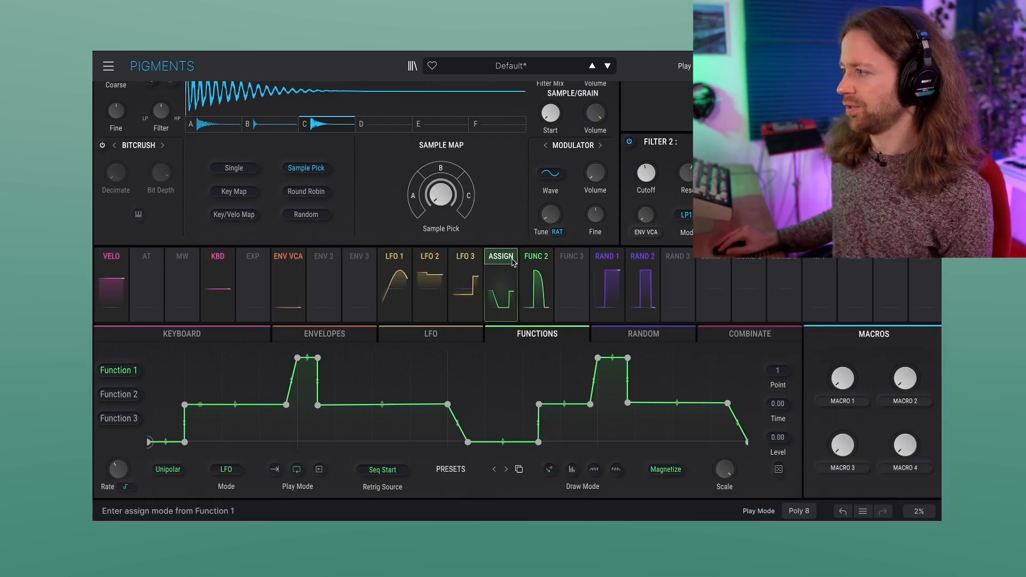
click(512, 264)
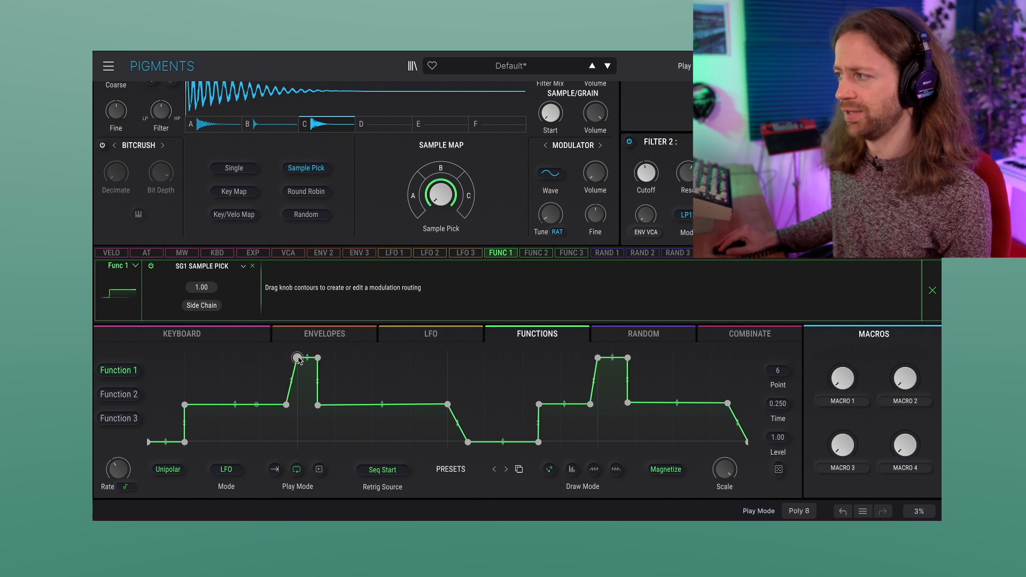
Step: Try lower levels for Function 1's first peak, such as 0.652 and 0.867, and return it to 1.00
drag(297, 358, 297, 390)
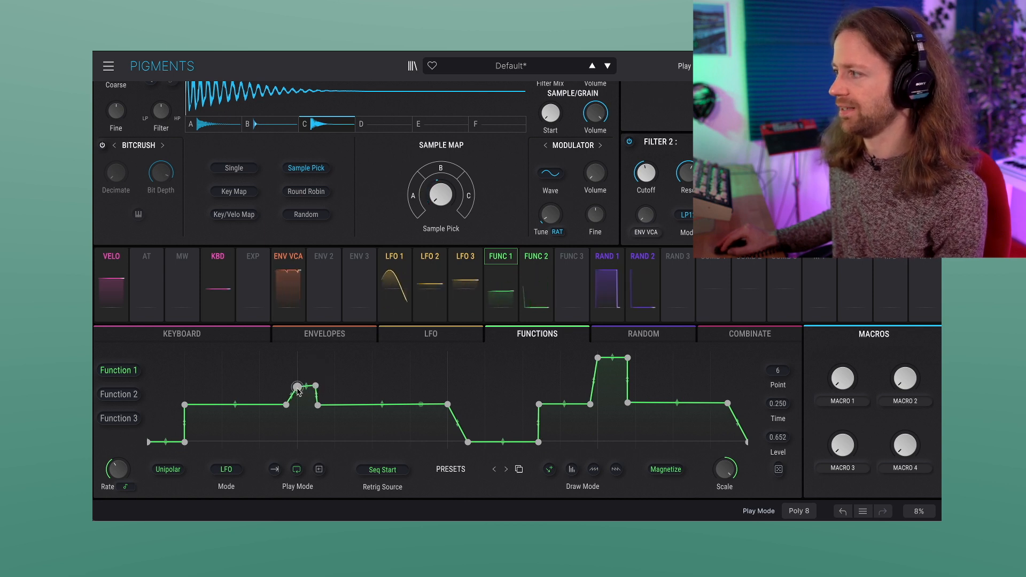
drag(297, 388, 316, 370)
click(315, 386)
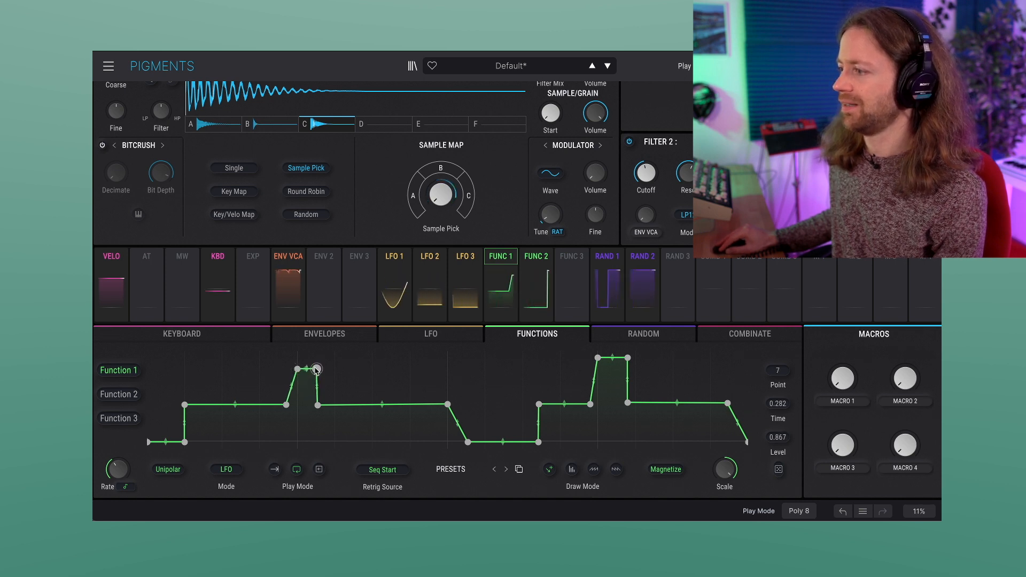
drag(316, 370, 297, 347)
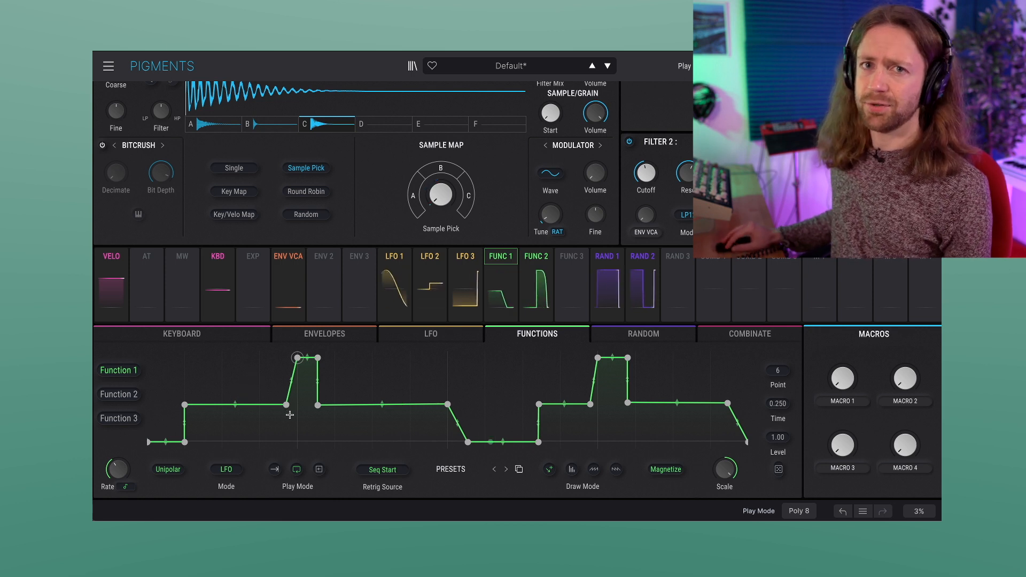
Step: Try the point before Function 1's first peak at time 0.250, then settle it at 0.236
drag(285, 410, 292, 409)
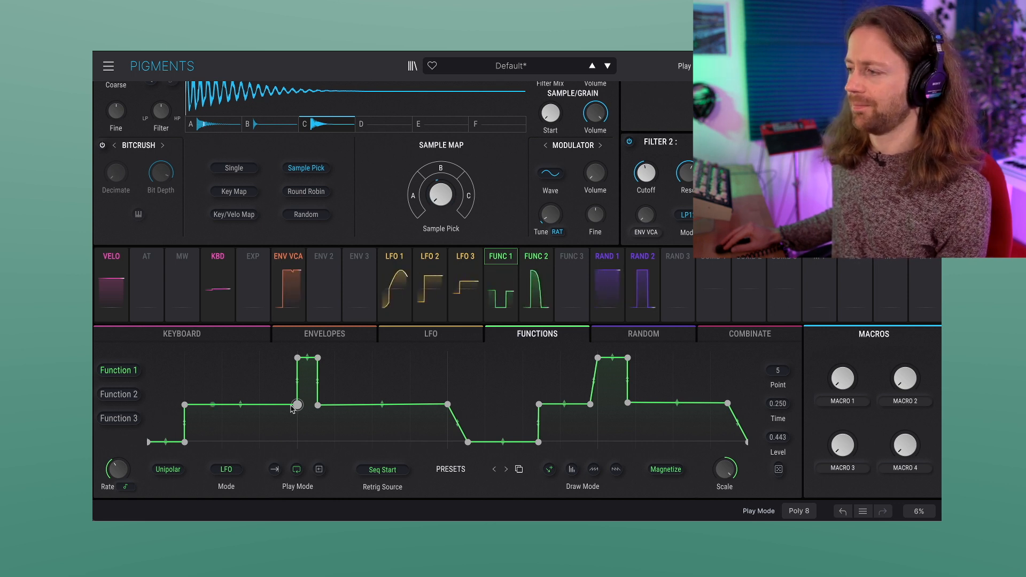
drag(292, 408, 288, 408)
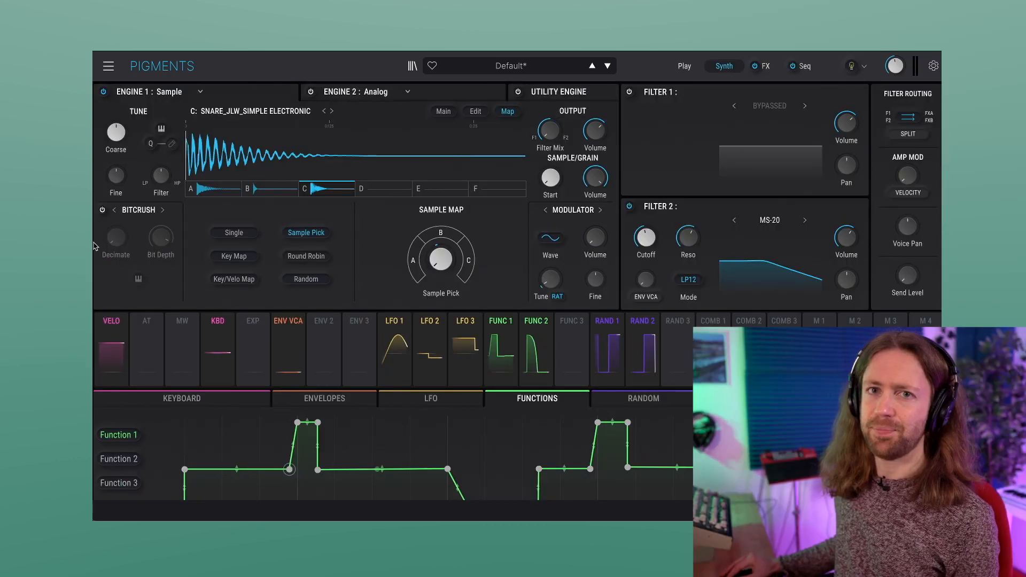
Step: Turn on Engine 1's Bitcrush and check its Filter Mix and the filter routing mode
click(103, 210)
mouse_move(167, 245)
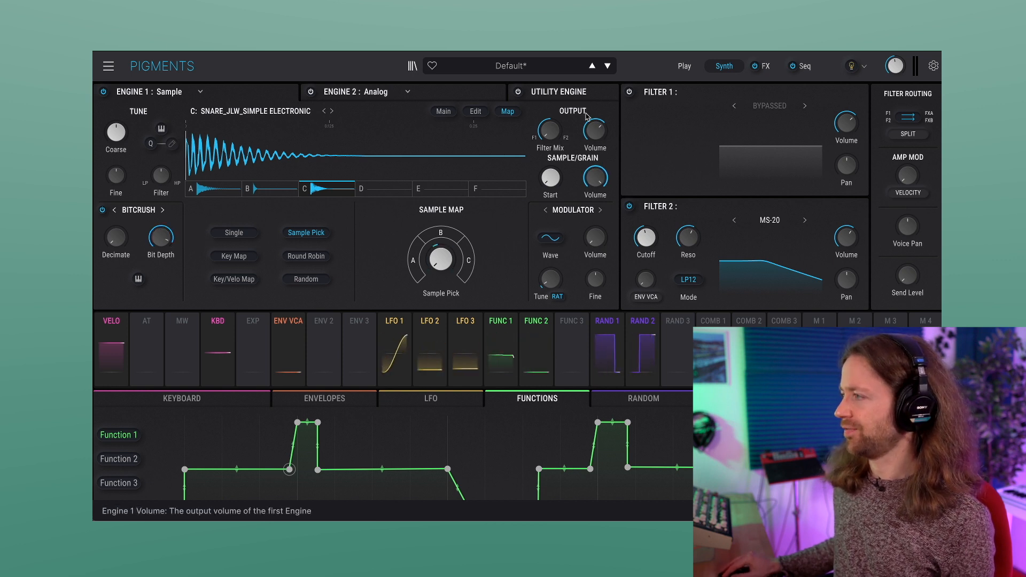
mouse_move(553, 134)
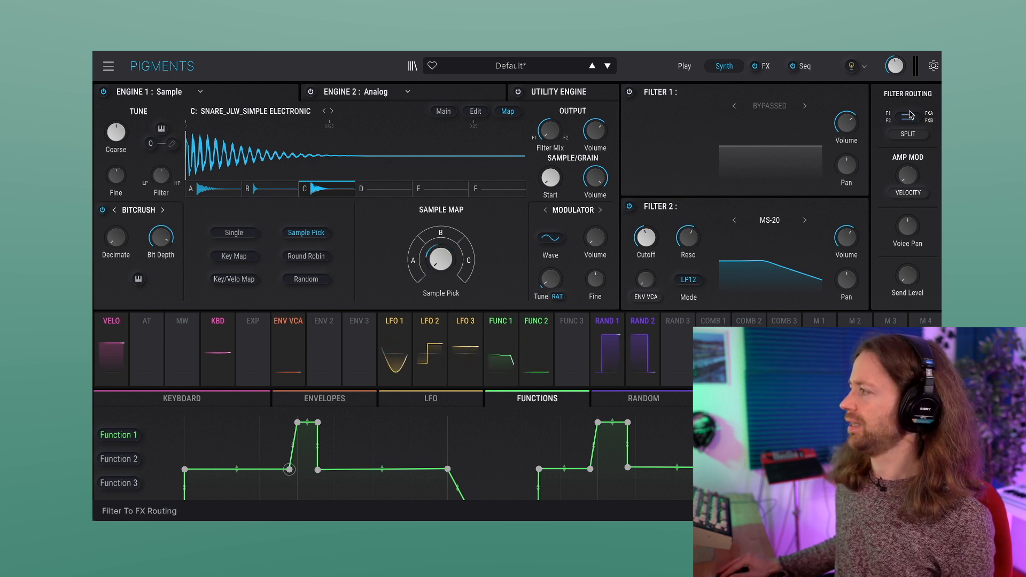
click(910, 134)
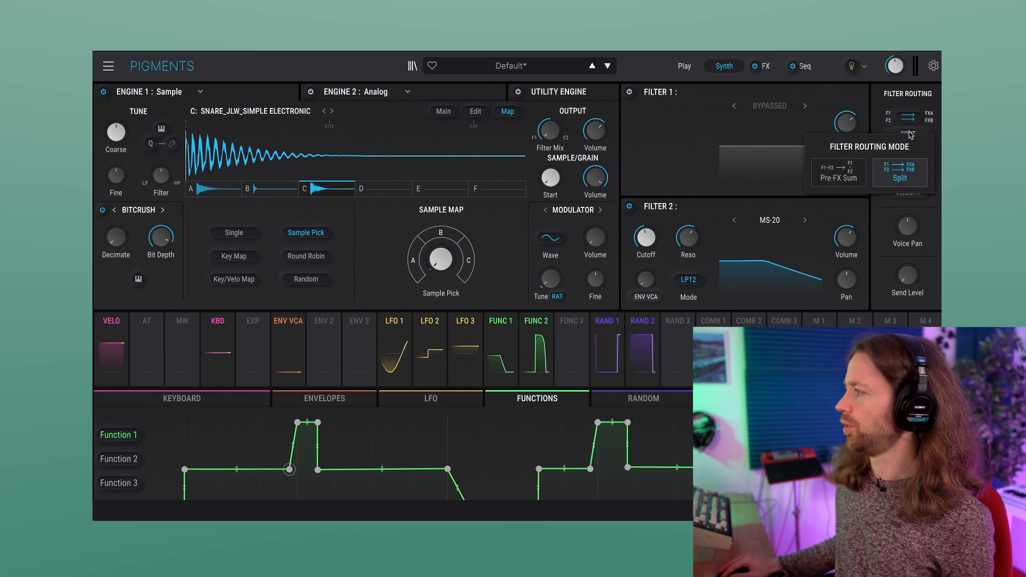
click(909, 136)
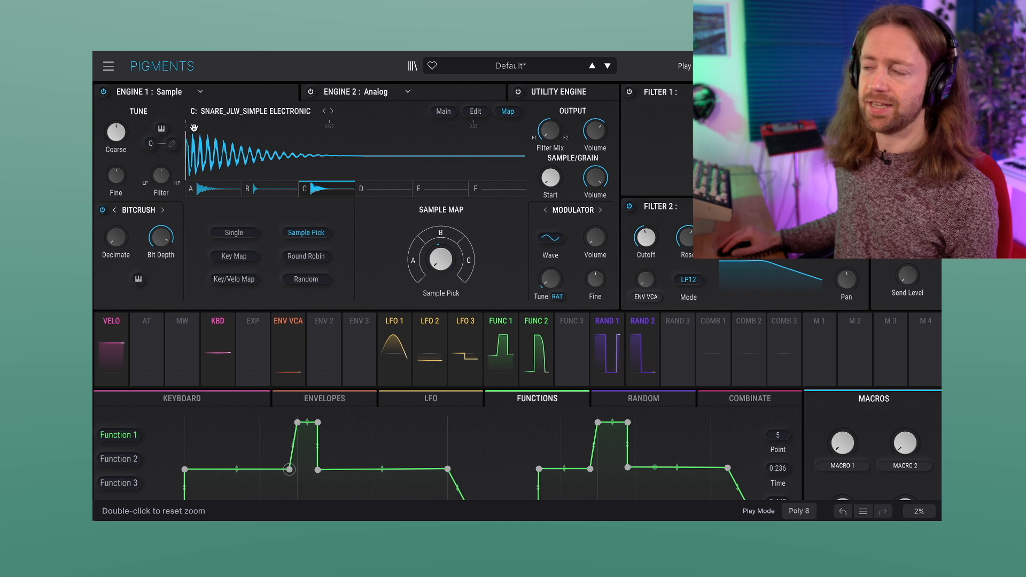
Step: Turn on keyboard tracking for Engine 1's tuning and check the notes in the MIDI clip
click(161, 129)
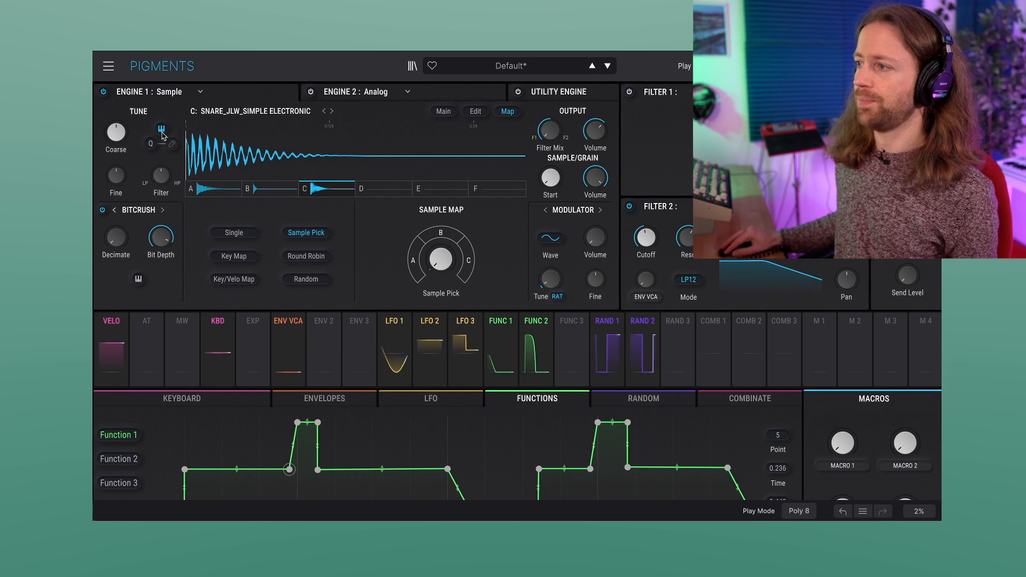
key(super+alt+p)
key(shift+Tab)
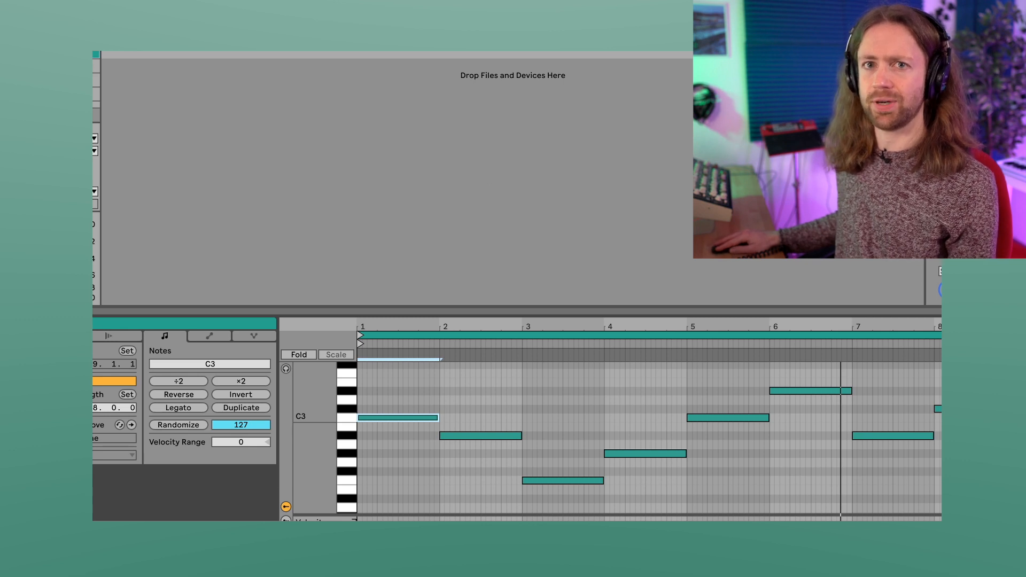
key(shift+Tab)
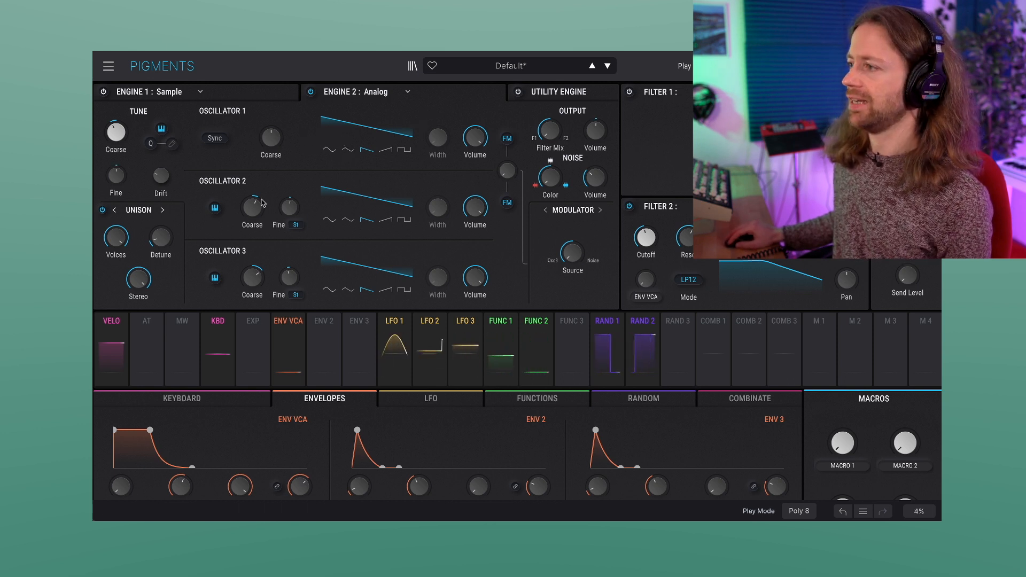
Step: Check the coarse tuning of Engine 2's Oscillators 2 and 3 and its overall coarse tune
mouse_move(255, 217)
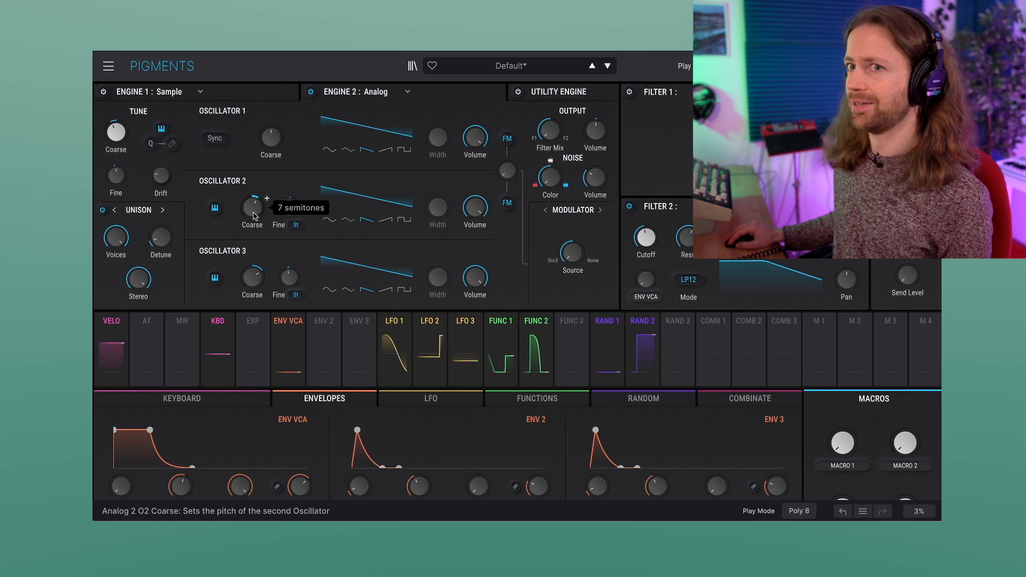
mouse_move(257, 289)
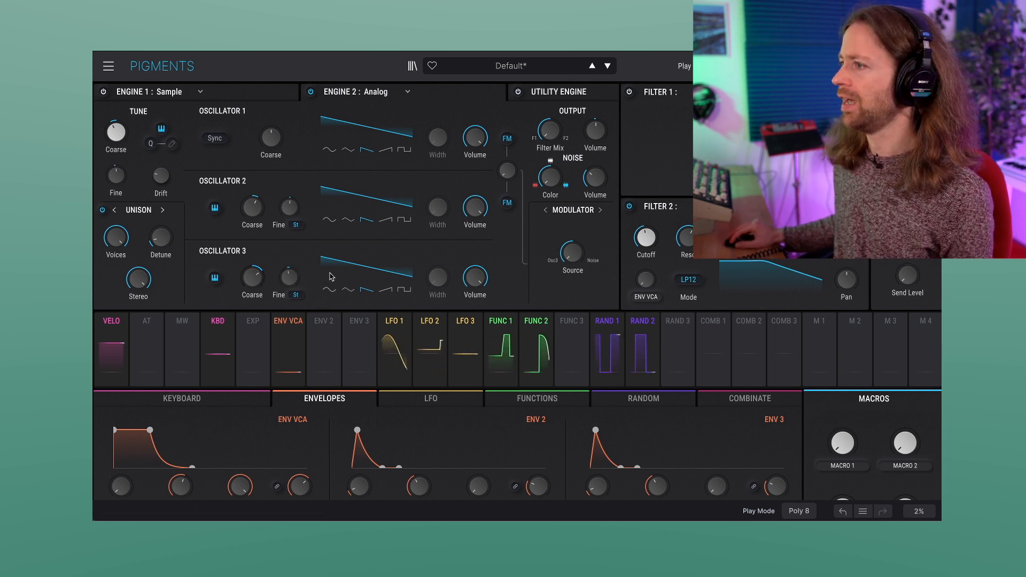
mouse_move(114, 133)
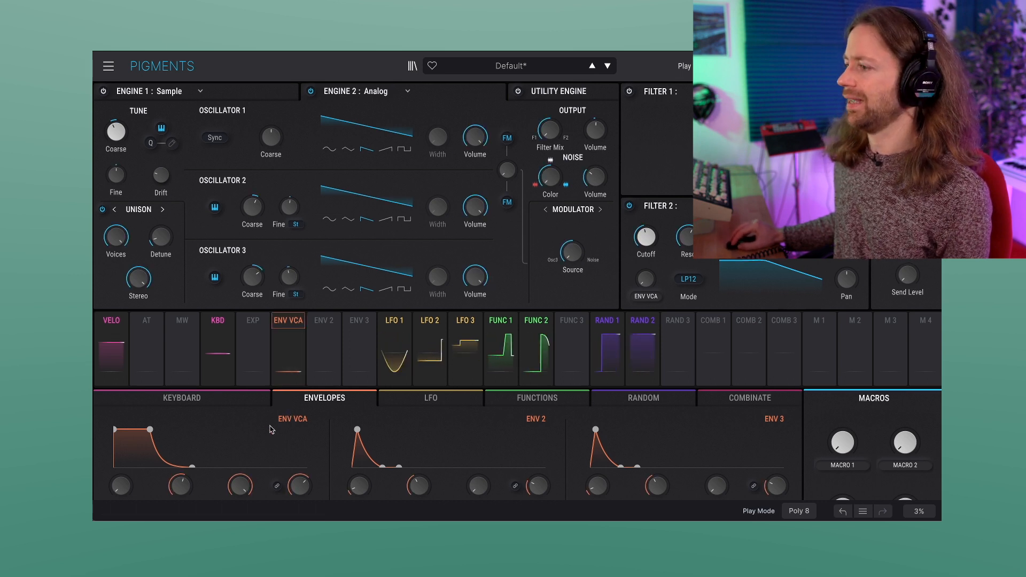
Step: Try a shorter Env VCA release and restore the long release
scroll(285, 416, down, 3)
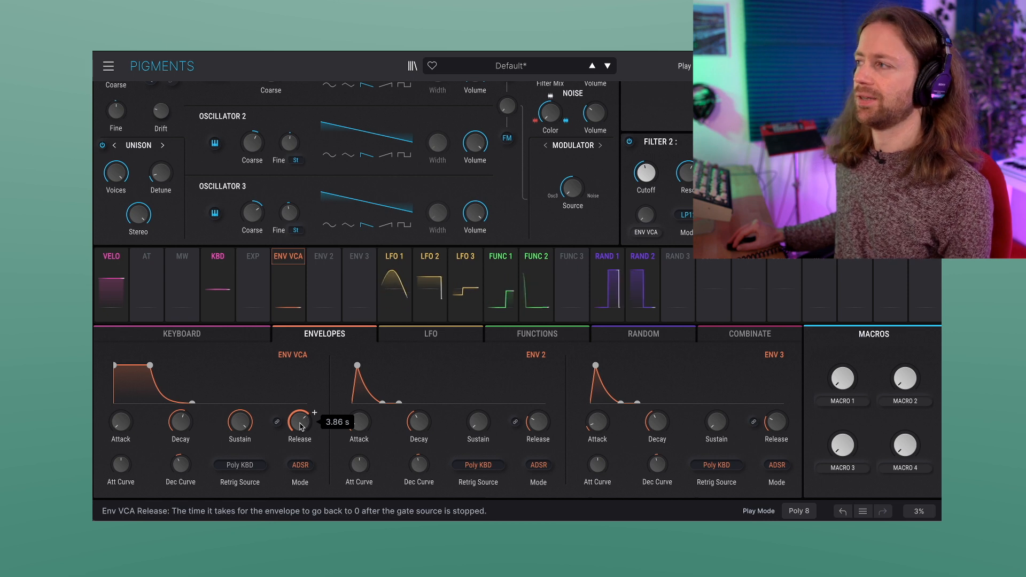
drag(300, 421, 304, 425)
scroll(303, 424, up, 3)
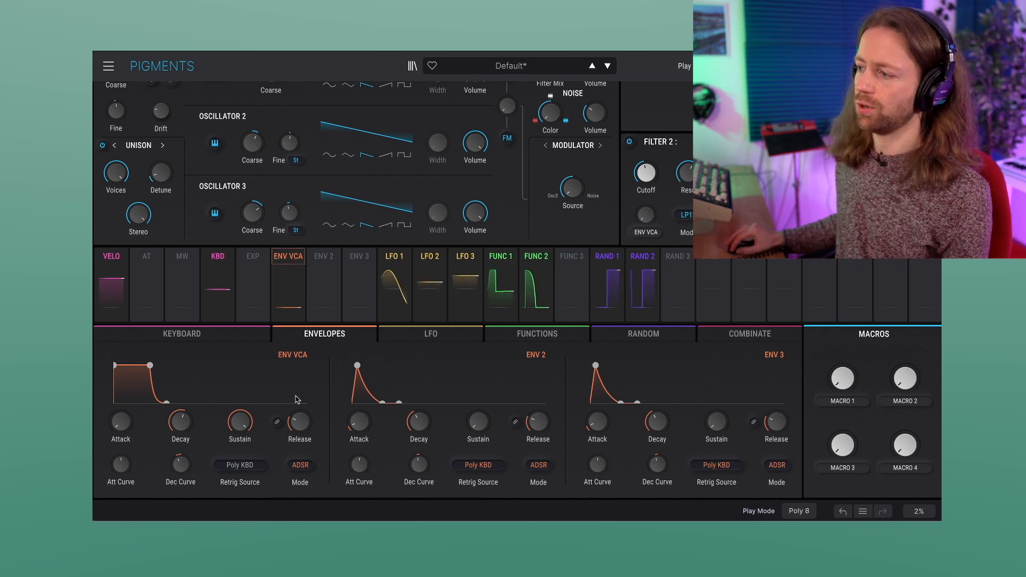
drag(298, 419, 315, 412)
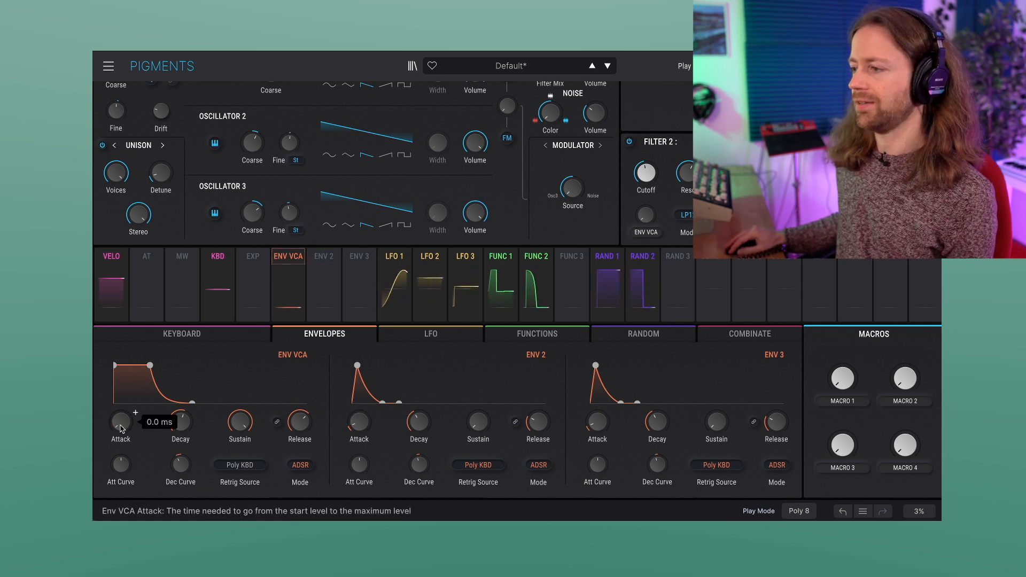
Step: Raise the Env VCA attack slightly, to about 0.7 ms
scroll(135, 412, up, 1)
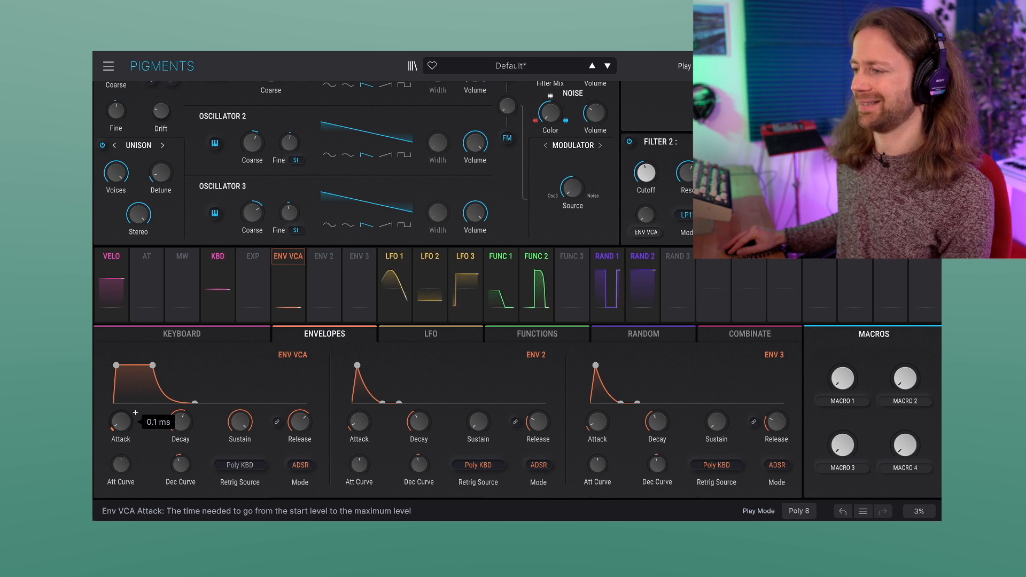
scroll(135, 412, up, 3)
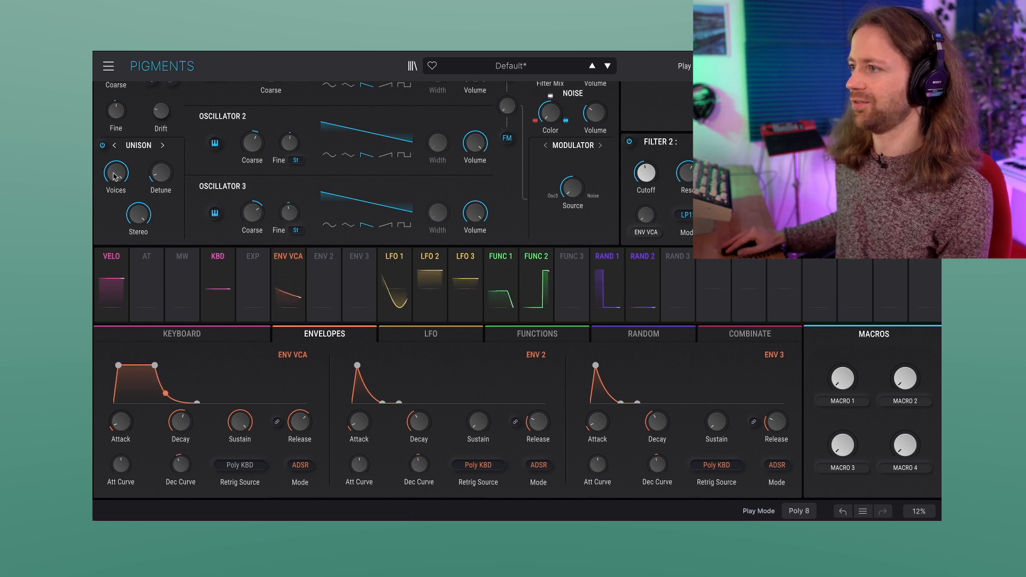
scroll(221, 131, up, 1)
scroll(220, 130, up, 2)
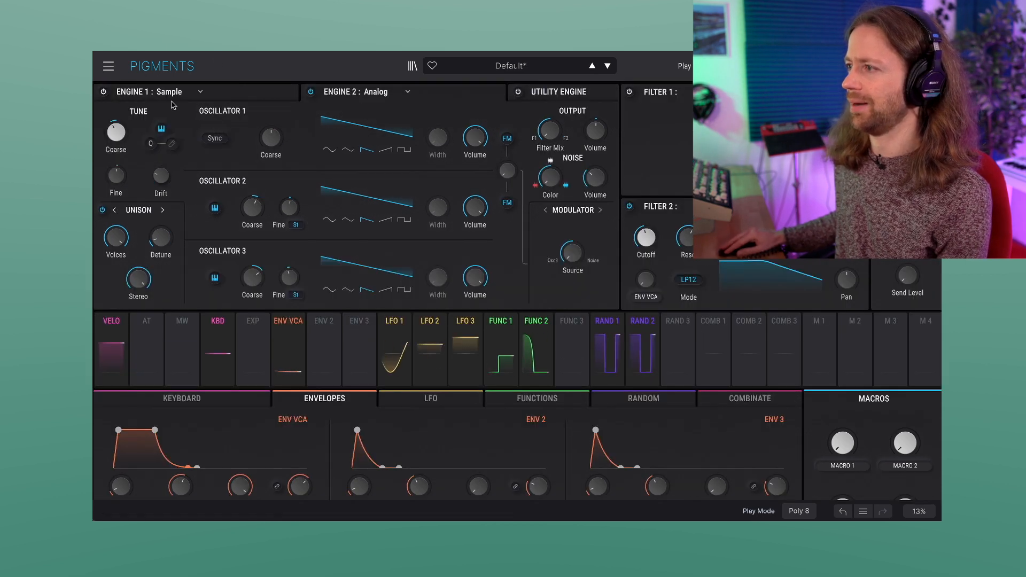
scroll(175, 290, down, 1)
scroll(174, 289, down, 3)
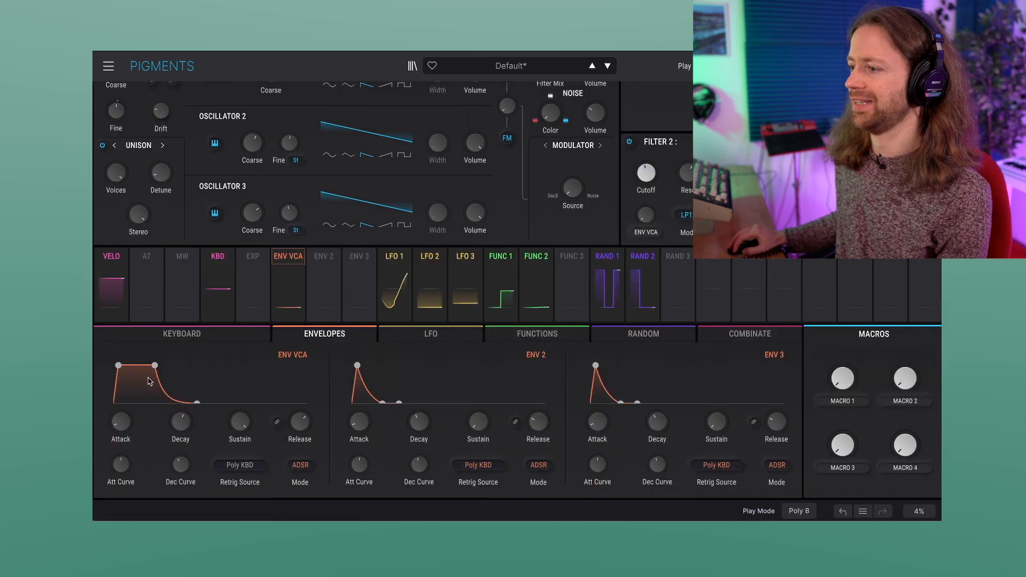
mouse_move(127, 424)
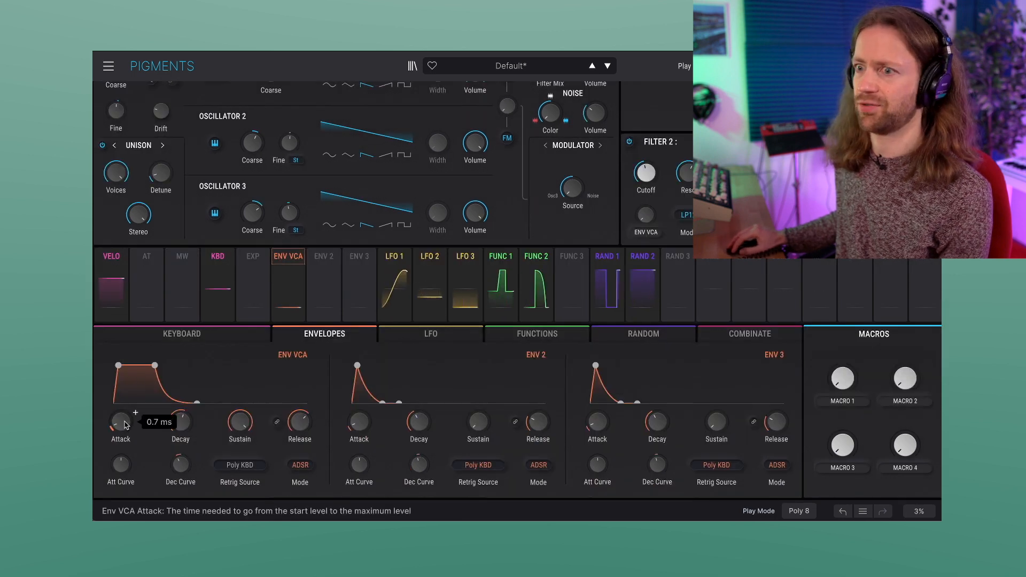
drag(126, 426, 126, 422)
drag(121, 421, 123, 427)
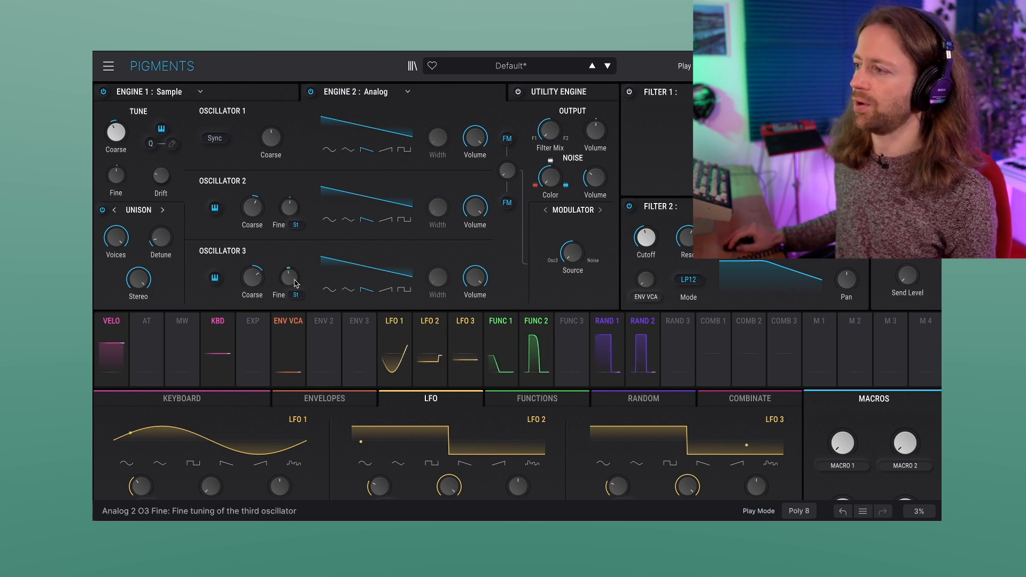
Step: Check the fine tuning of Engine 2's Oscillators 2 and 3, the Drift, and the settings of LFO 1, 2 and 3
mouse_move(297, 283)
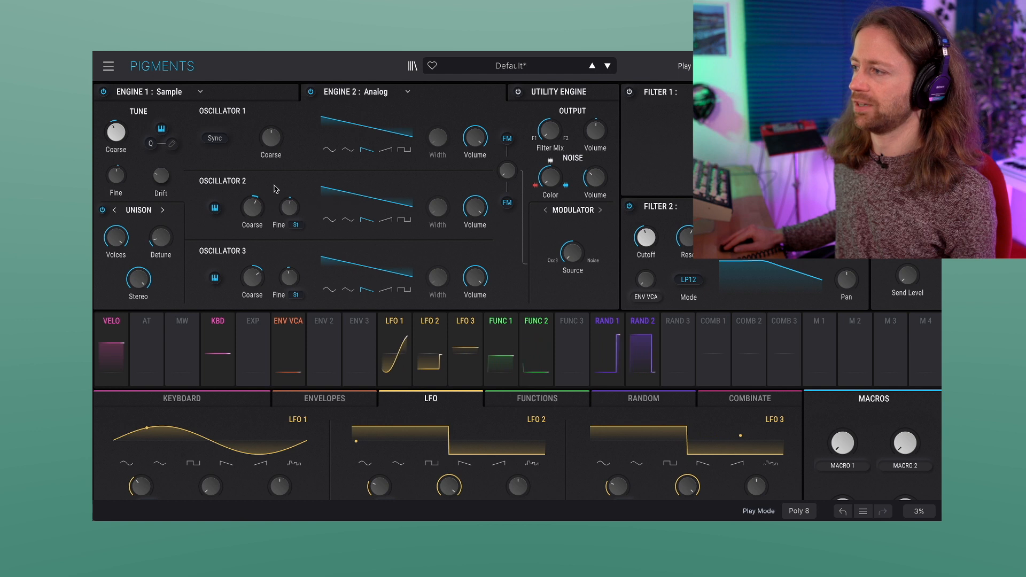
mouse_move(294, 211)
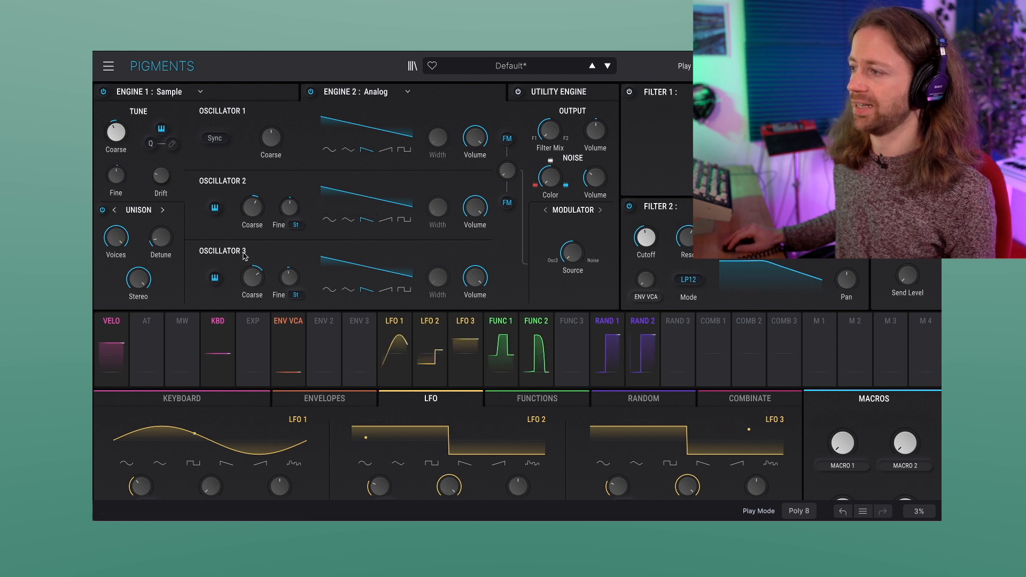
mouse_move(165, 182)
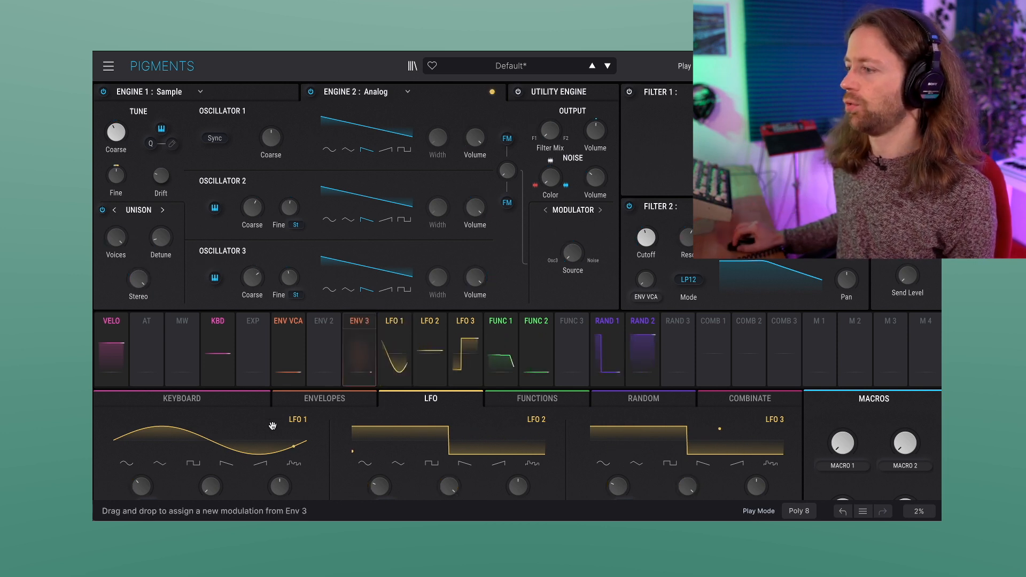
scroll(241, 419, down, 2)
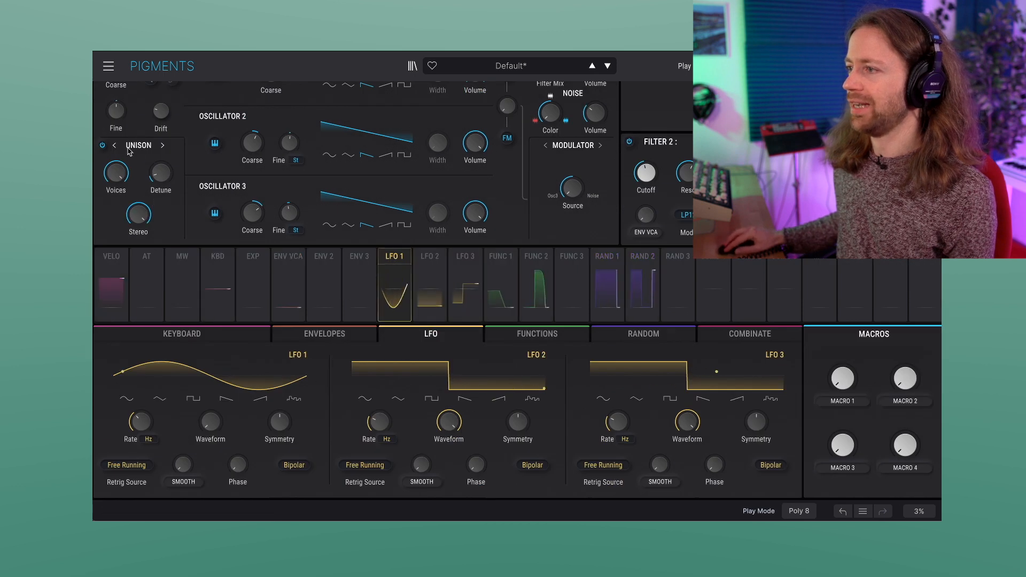
scroll(128, 152, up, 2)
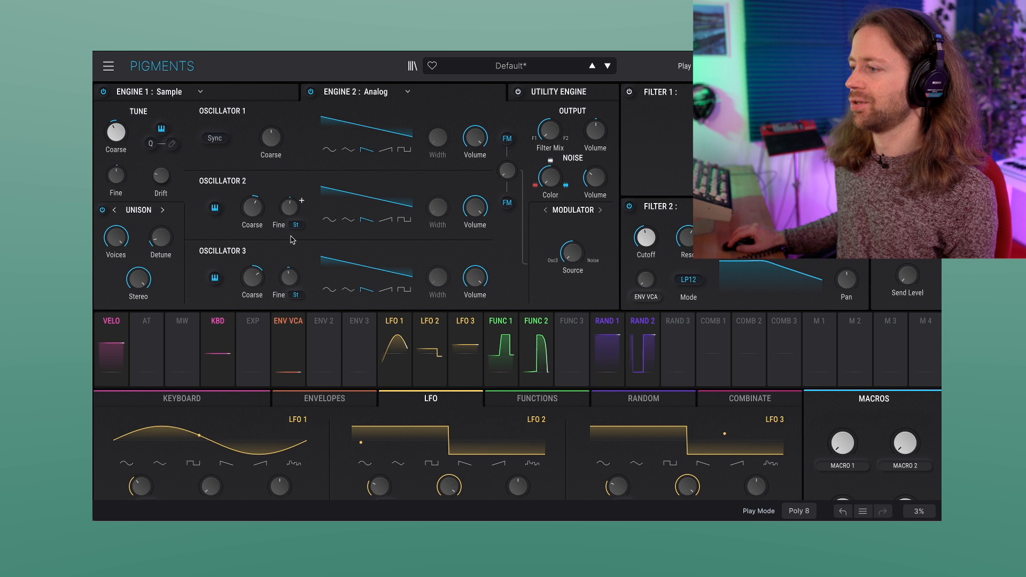
scroll(291, 240, down, 2)
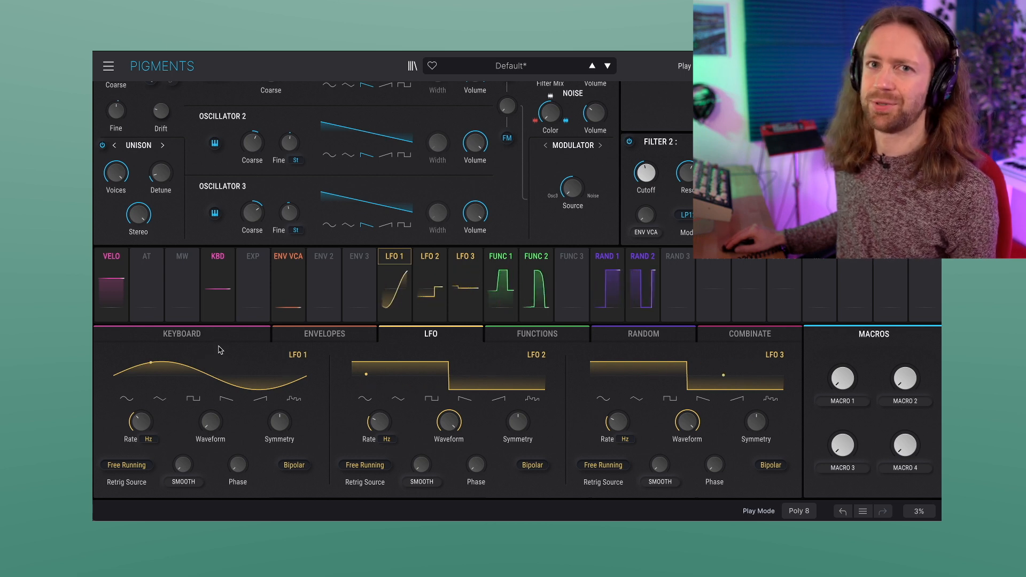
scroll(218, 348, up, 2)
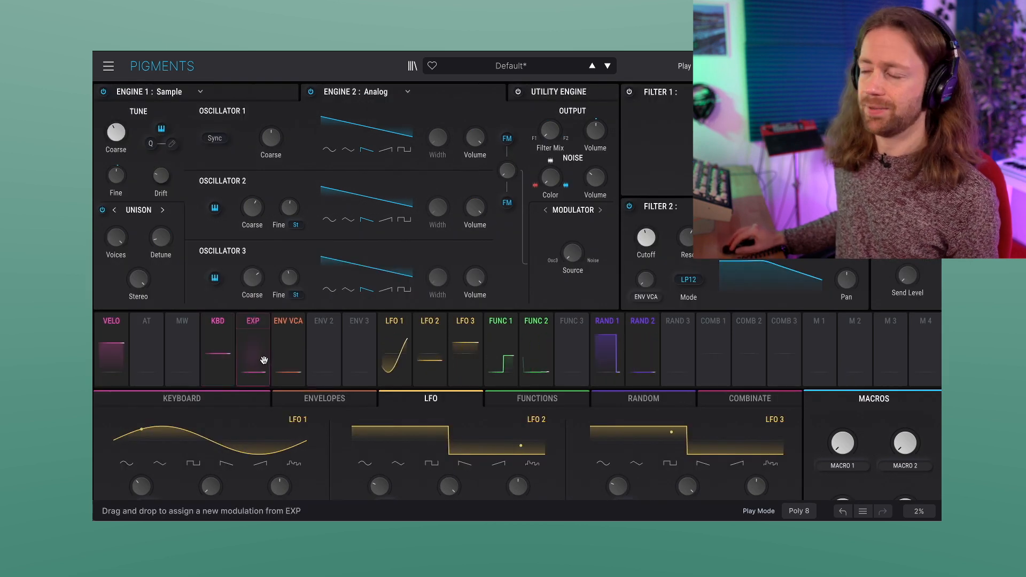
Step: Check the modulation on Engine 2's output volume and examine the Function 2 curve
mouse_move(603, 131)
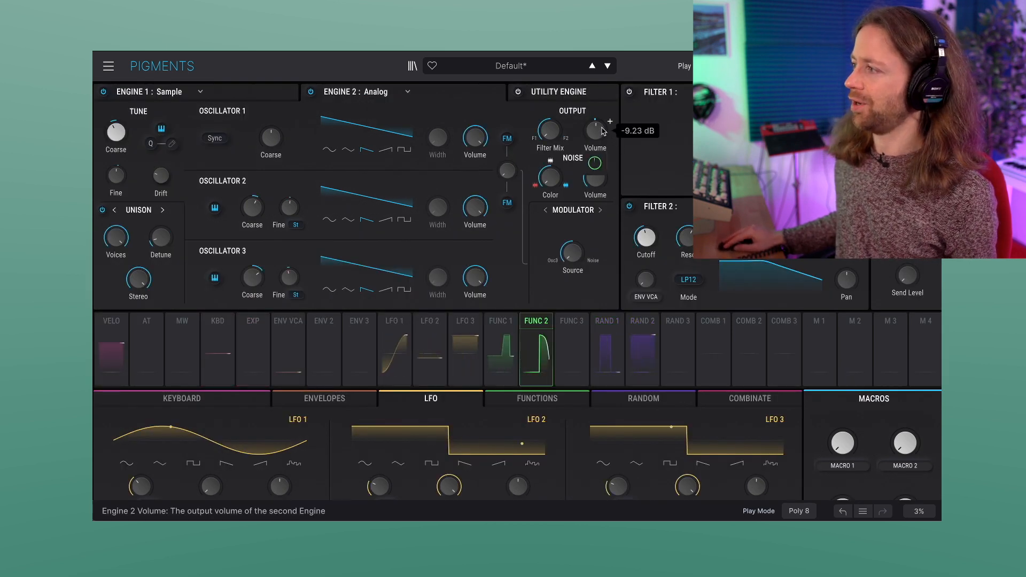
mouse_move(548, 319)
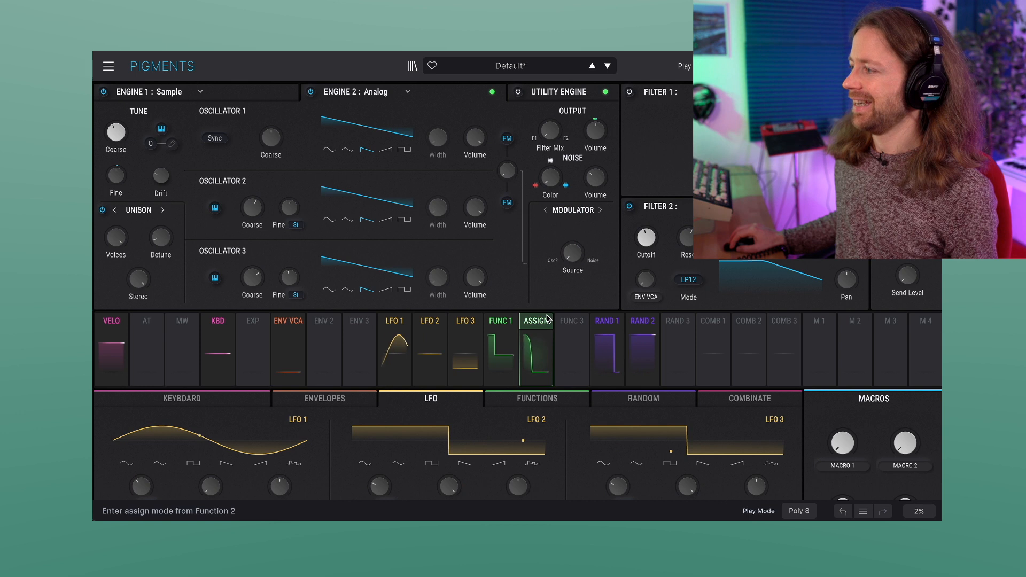
click(534, 399)
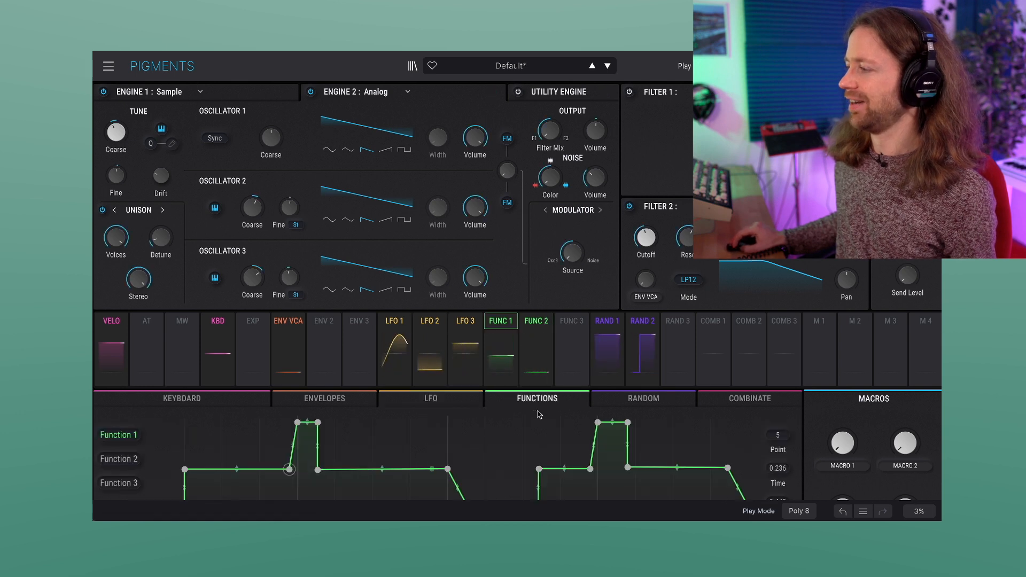
click(121, 395)
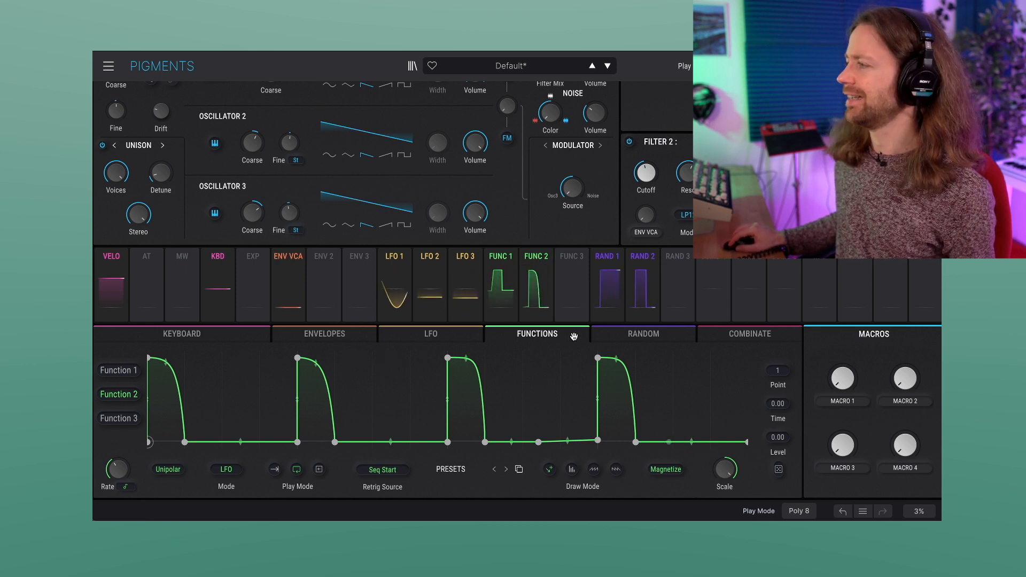
scroll(569, 335, up, 2)
scroll(540, 339, down, 2)
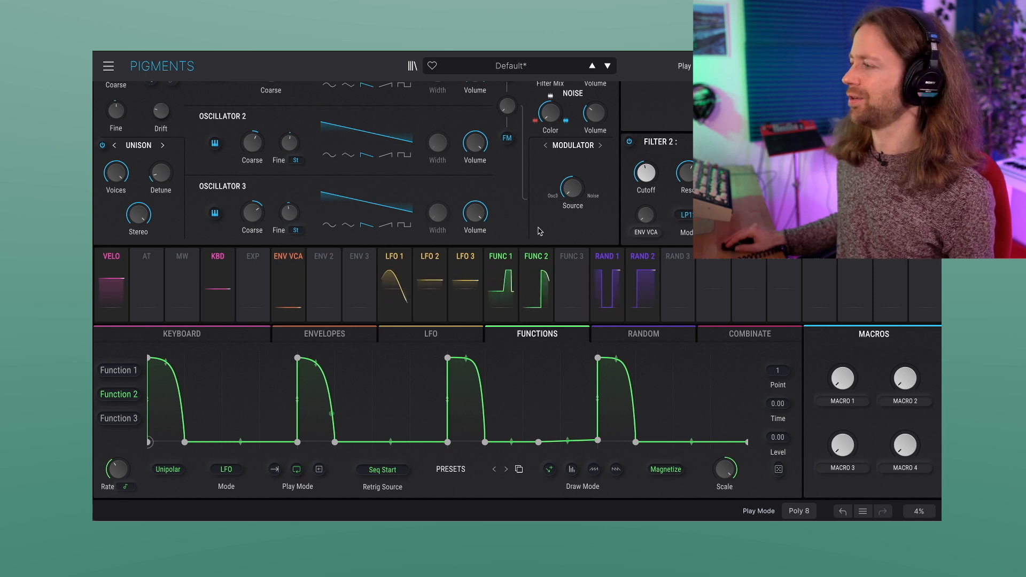
Step: Open Function 2's modulation routings and check Engine 2's output volume and filter mix
click(539, 261)
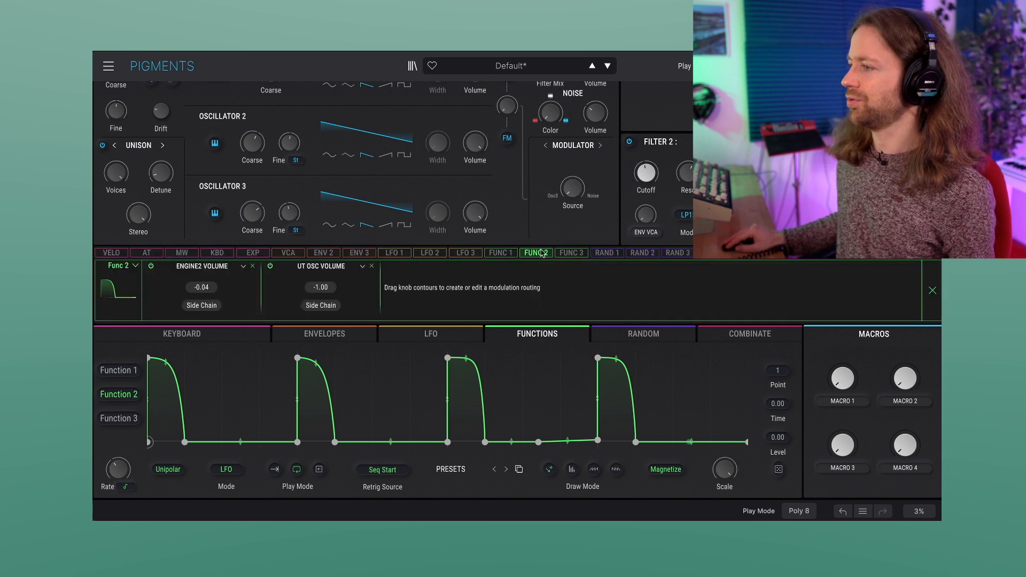
mouse_move(594, 127)
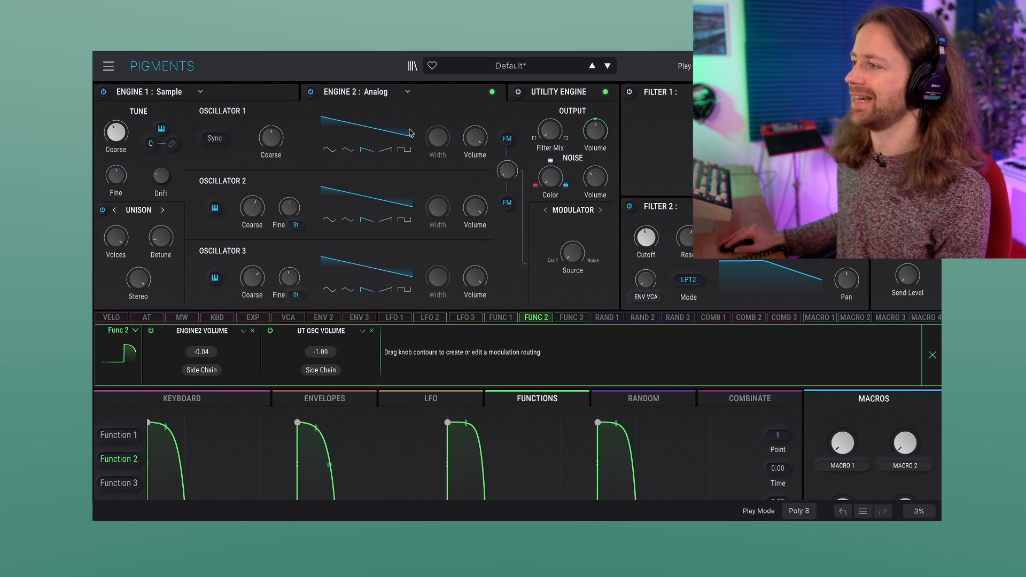
mouse_move(552, 141)
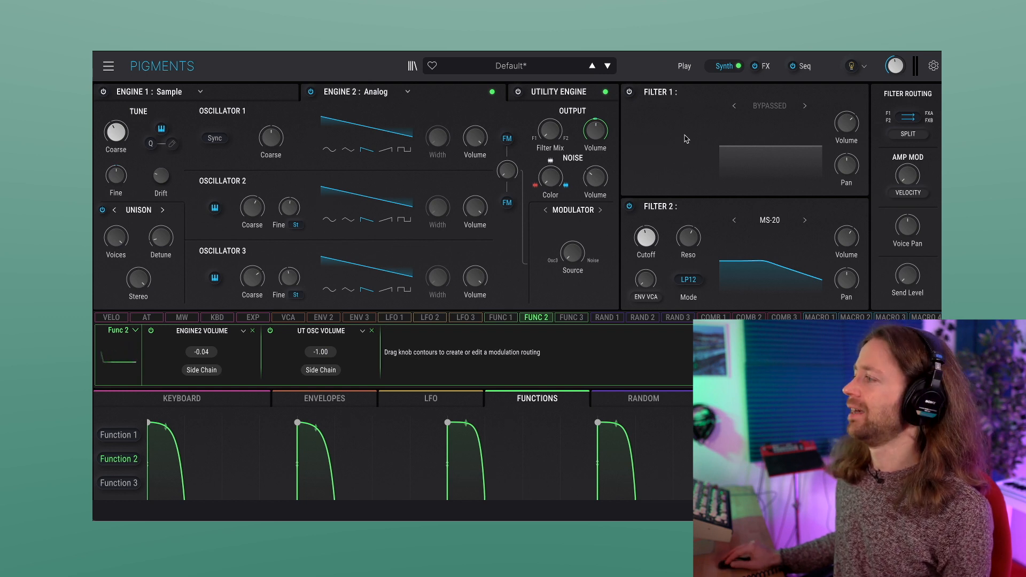
Step: Turn off Engine 2, turn on the Utility Engine, and check the modulation of its Oscillator's filter mix and output volume
click(311, 92)
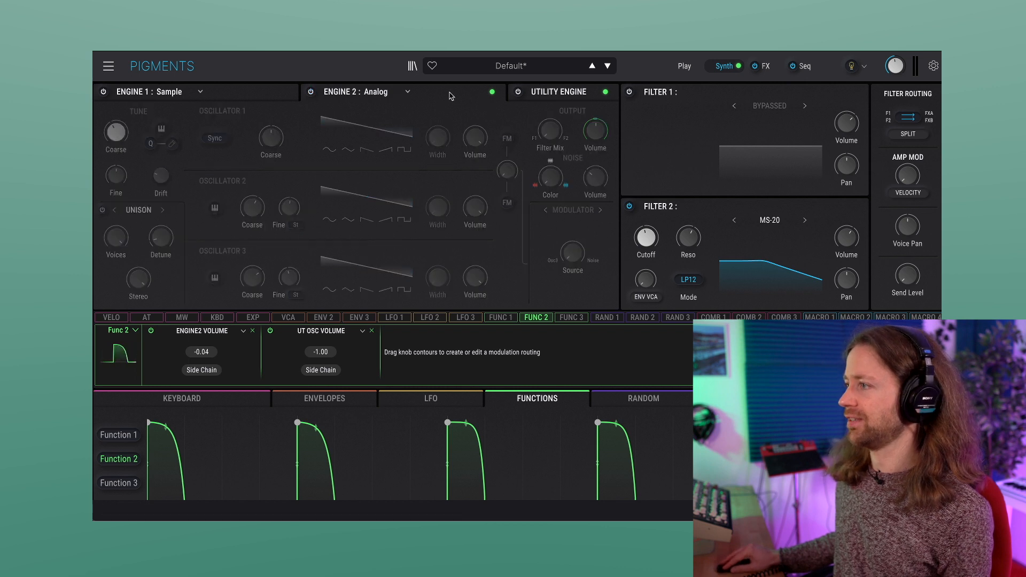
click(563, 102)
click(518, 91)
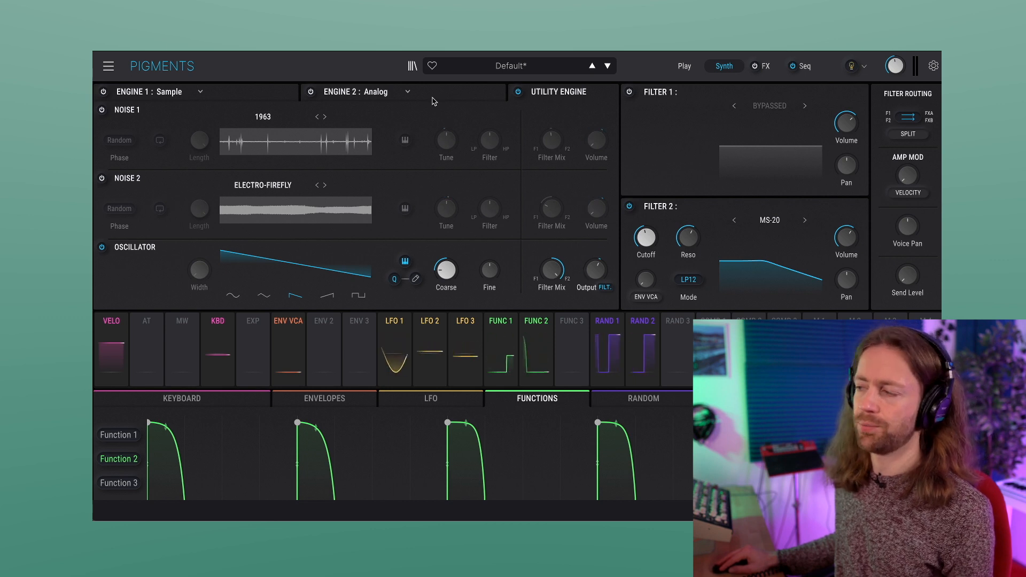
mouse_move(560, 274)
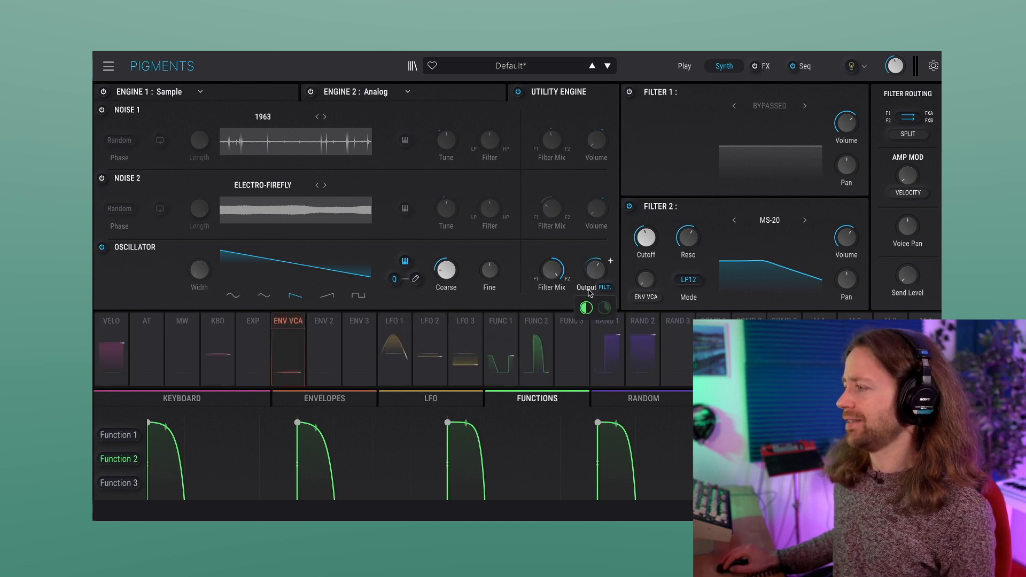
mouse_move(599, 272)
mouse_move(533, 323)
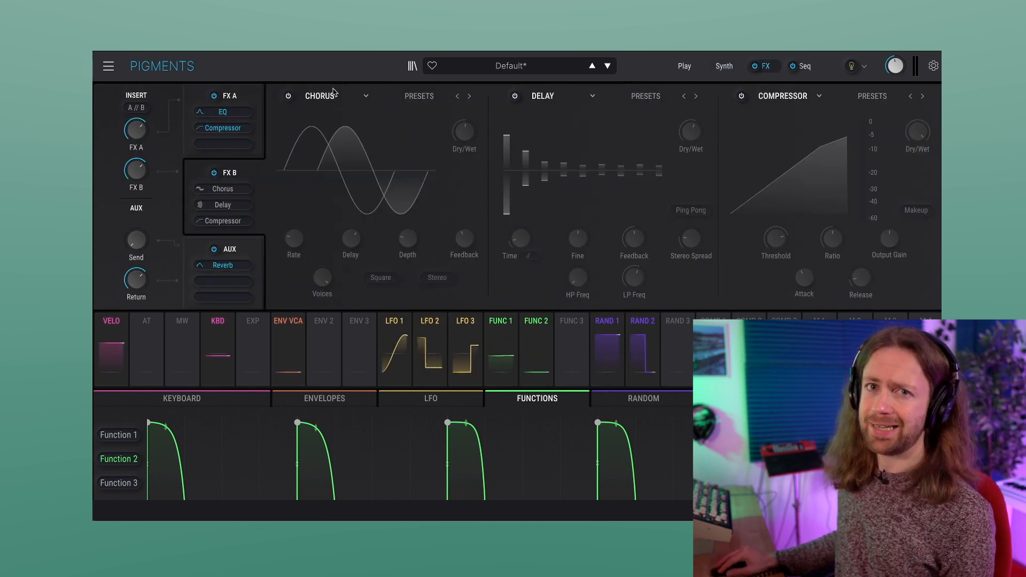
Step: Turn on the Chorus, Delay and Compressor effects in FX B
click(288, 97)
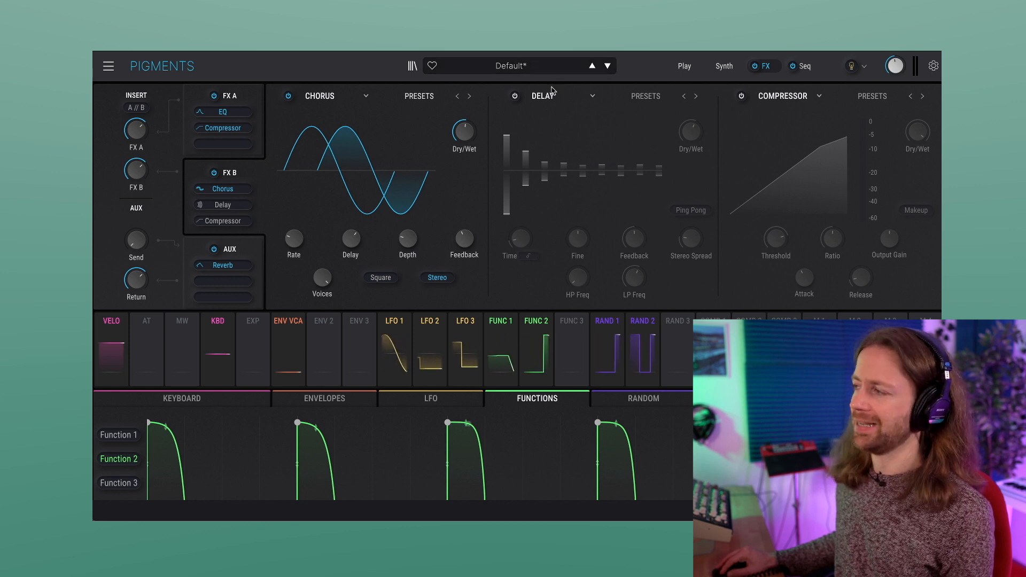
click(515, 98)
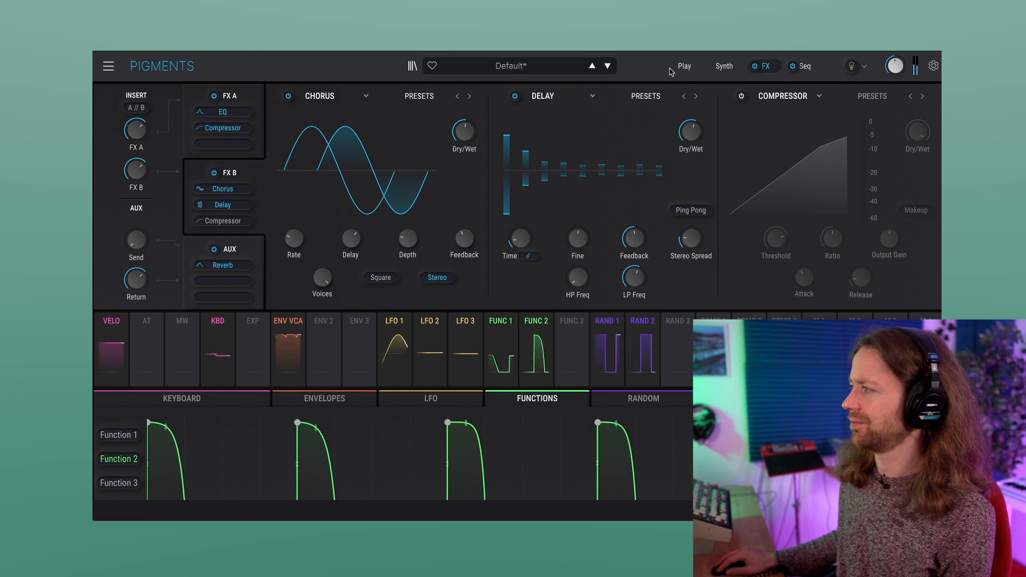
click(741, 96)
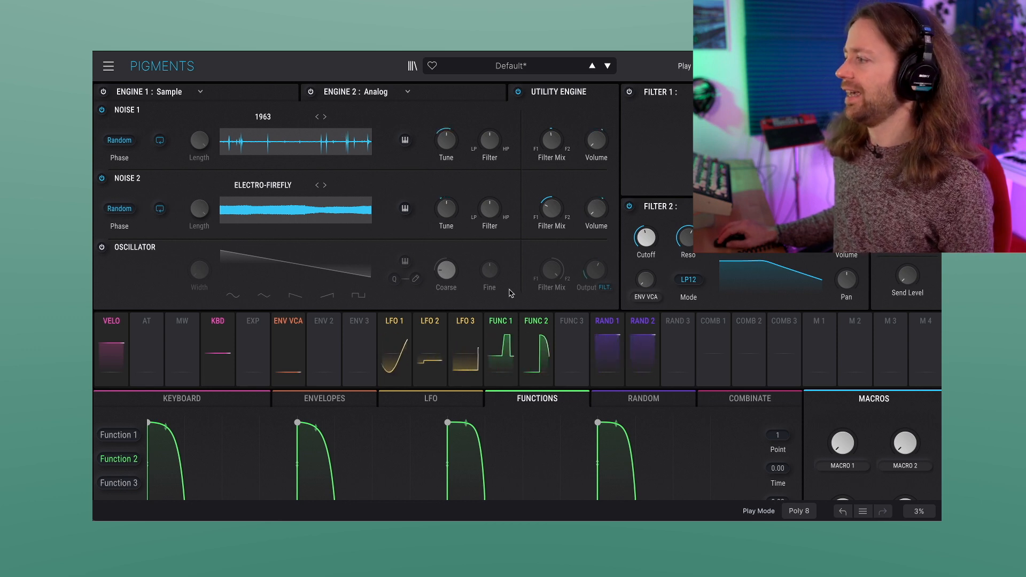
Step: Examine the Random 1, 2 and 3 generator settings and the volume modulation of the Utility Engine's Noise 2
click(607, 317)
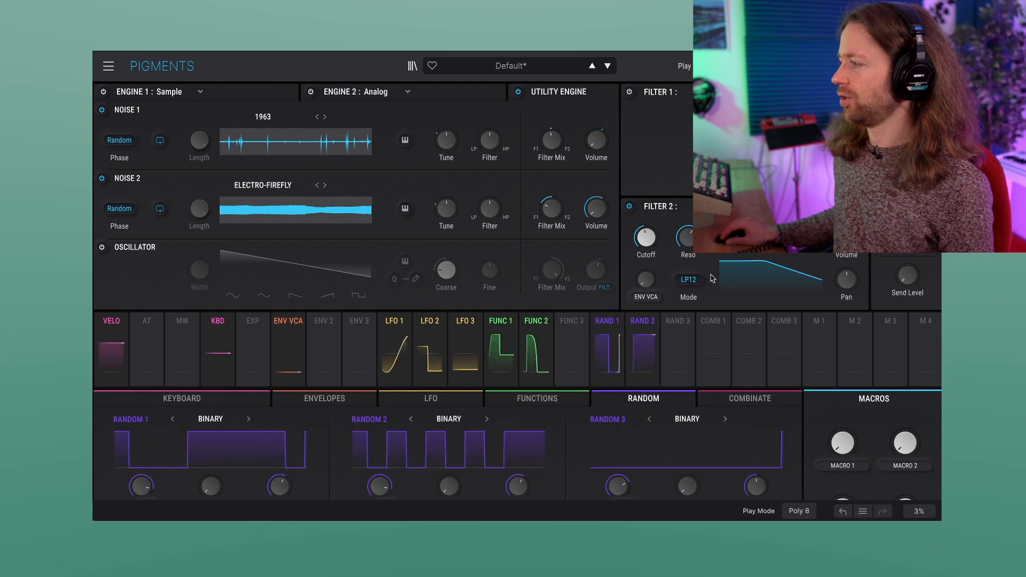
scroll(712, 271, down, 1)
scroll(712, 271, down, 2)
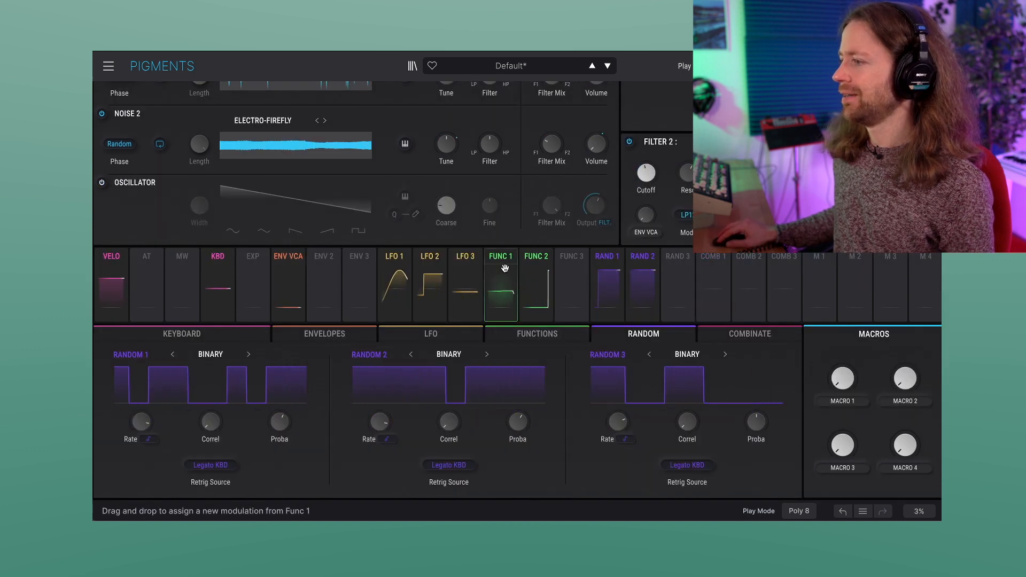
scroll(359, 315, up, 3)
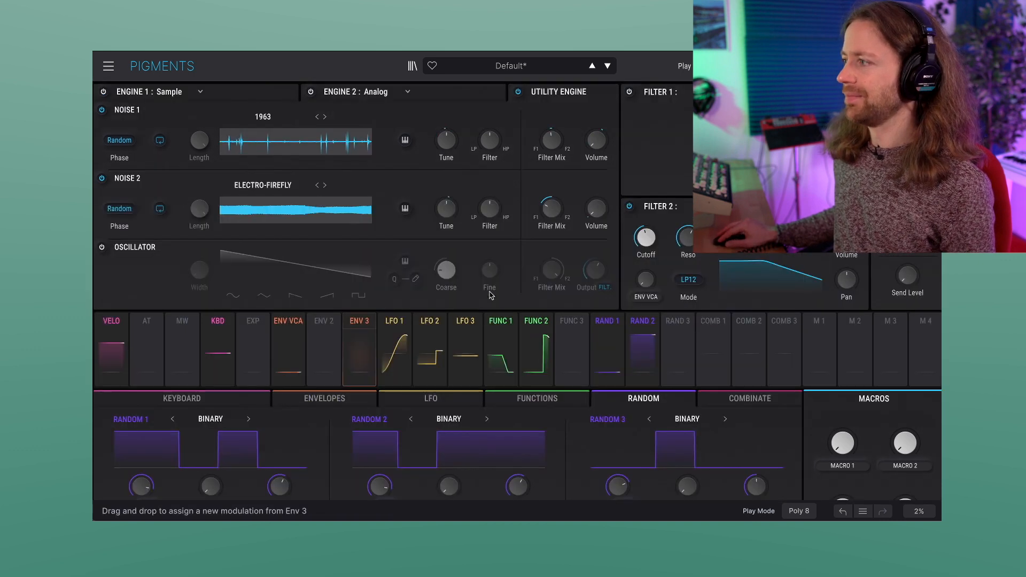
mouse_move(599, 213)
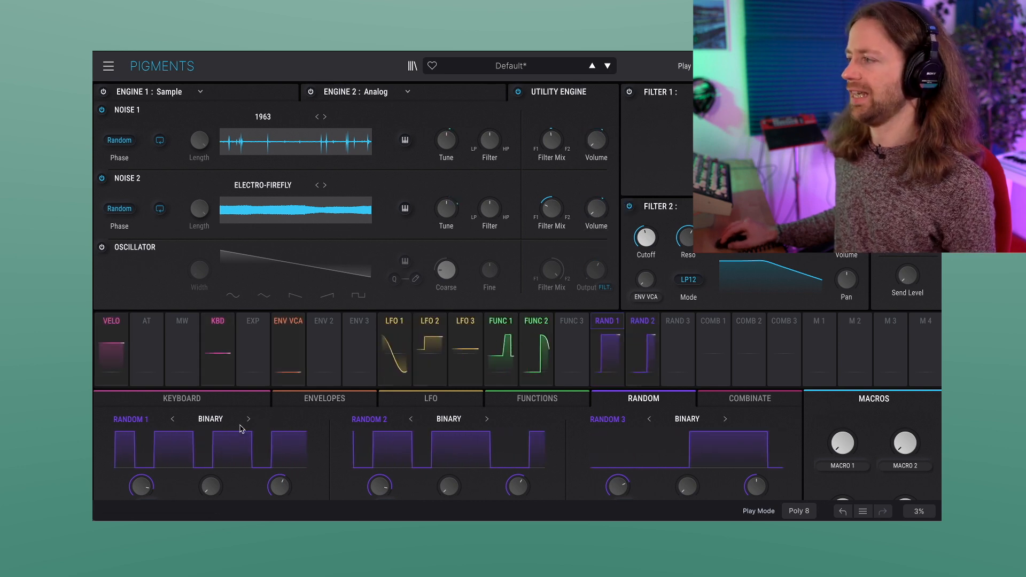
scroll(245, 433, down, 1)
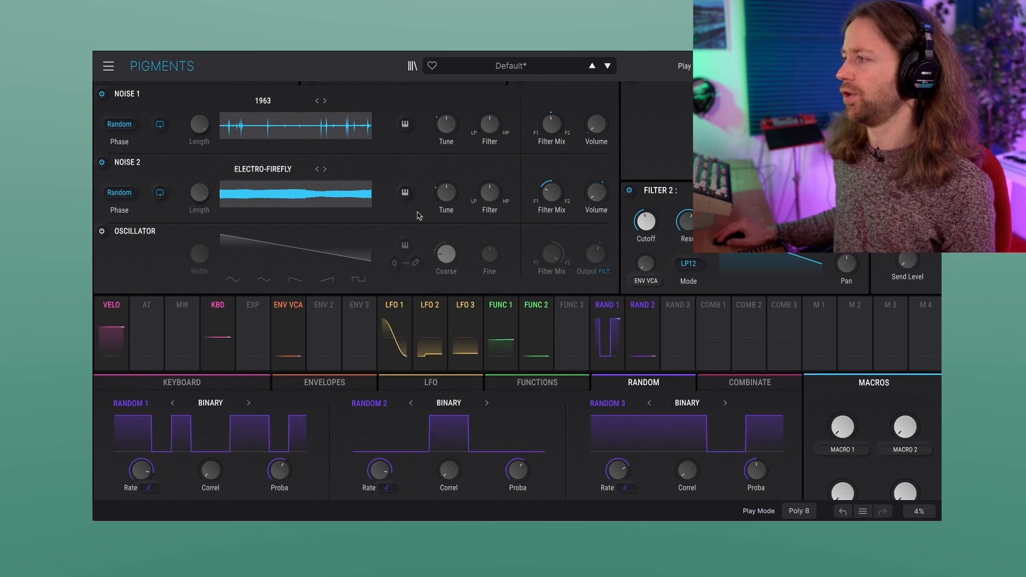
scroll(347, 210, up, 1)
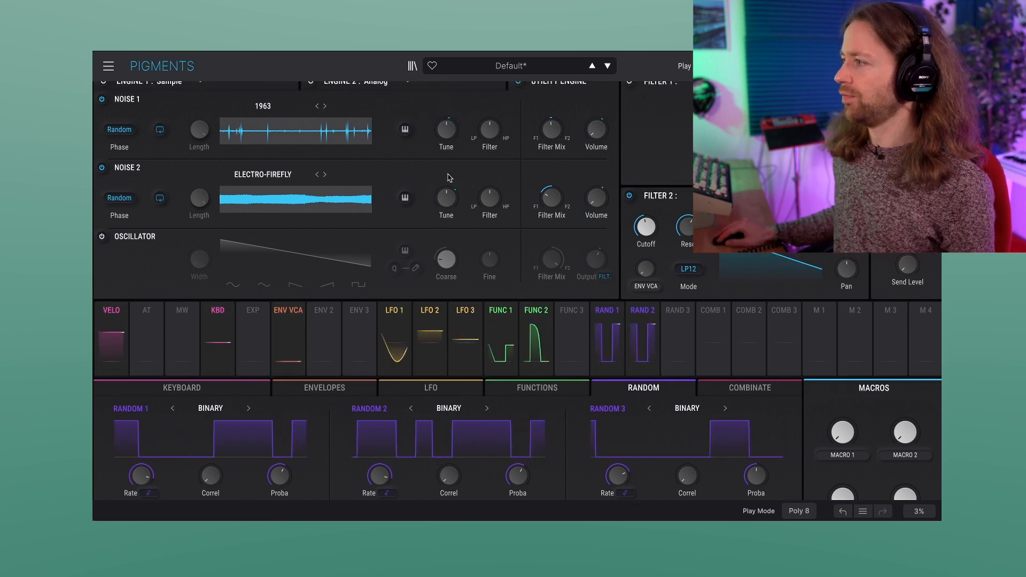
Step: Check the tune modulation of Noise 1 and Noise 2 and examine the LFO 2 and LFO 3 settings
double_click(446, 197)
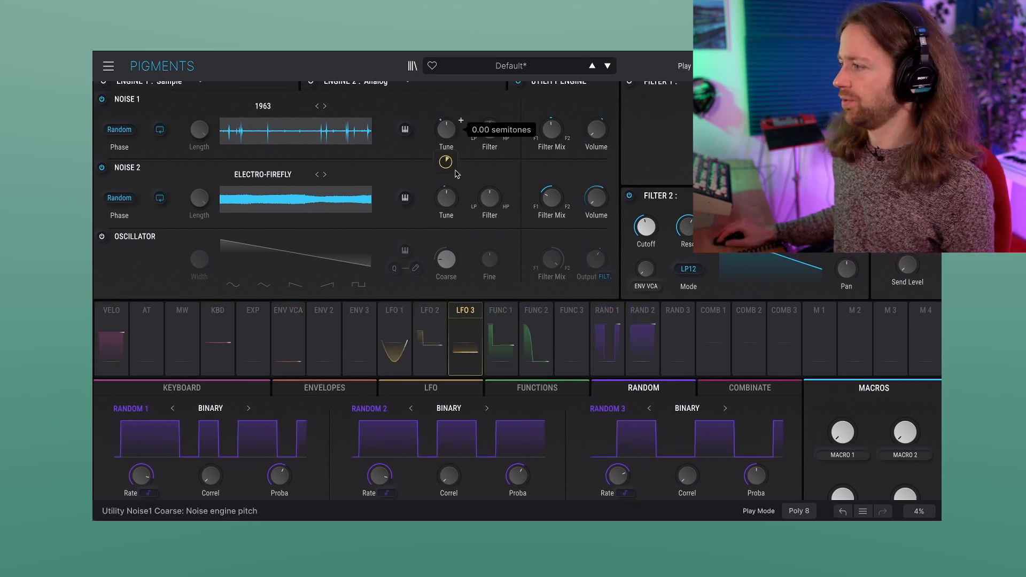
click(437, 312)
scroll(468, 245, down, 2)
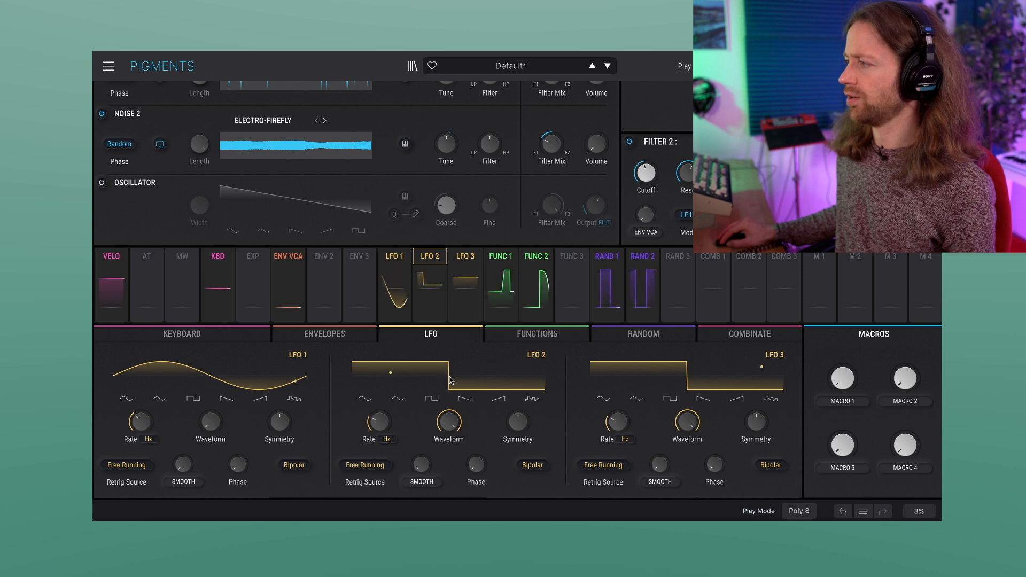
scroll(489, 216, up, 1)
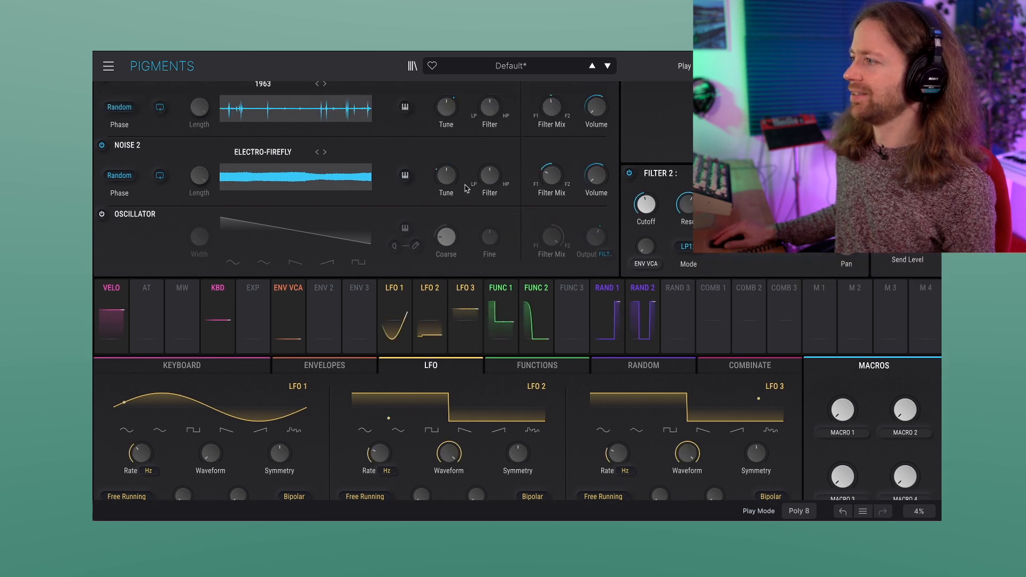
mouse_move(447, 184)
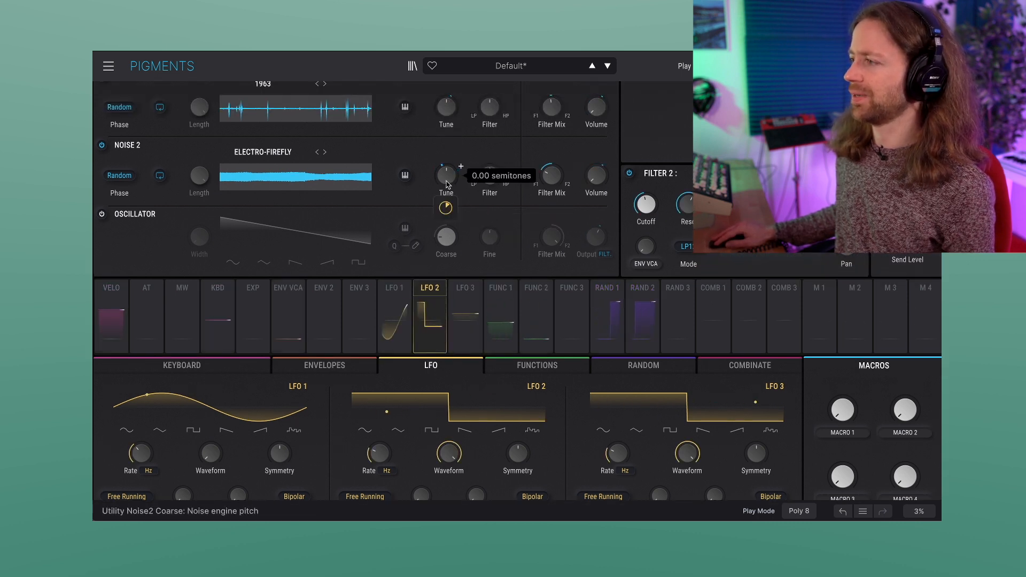